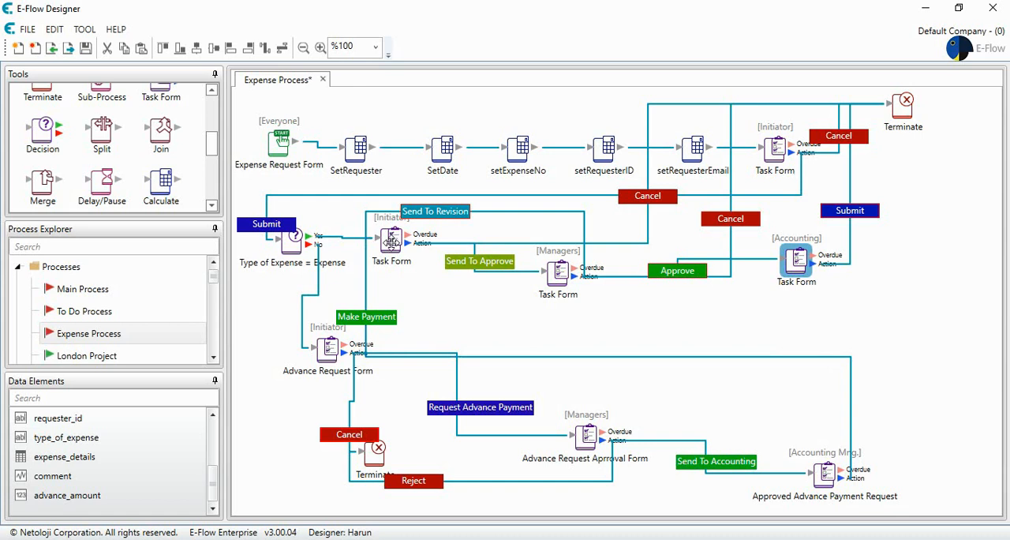
# - Duplicate the "Type of Expense = Expense" decision and place the copy below the Managers Task Form
pyautogui.click(390, 241)
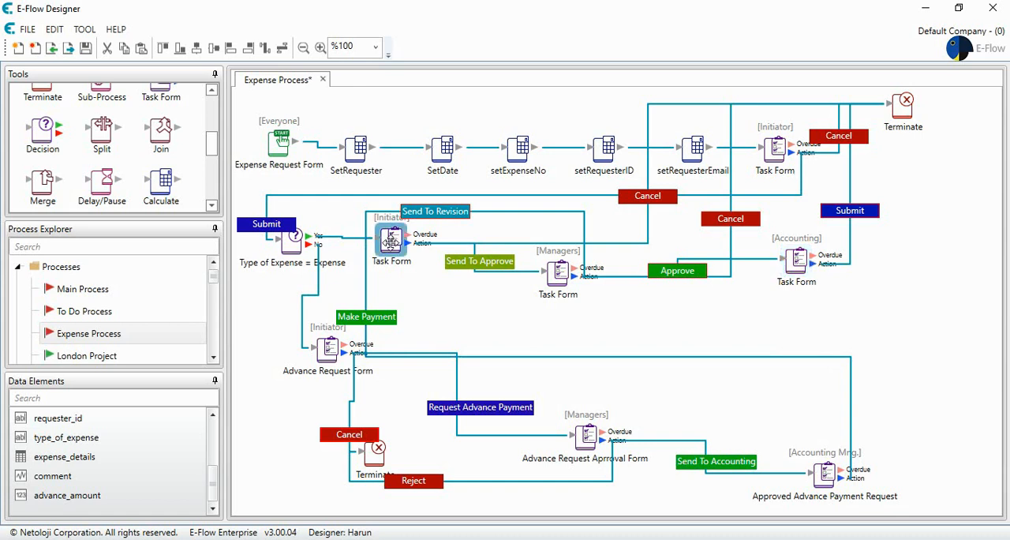
pyautogui.click(292, 242)
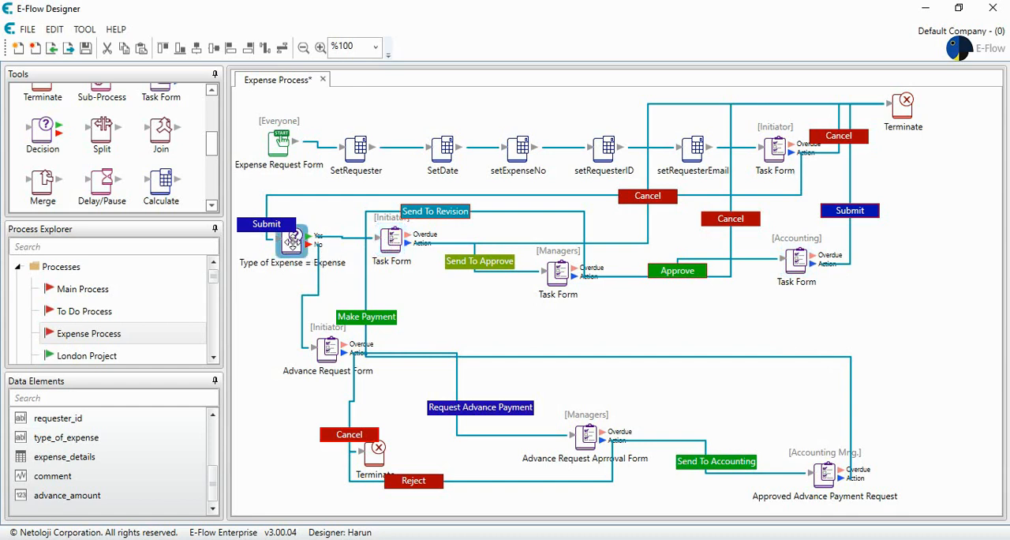
pyautogui.hotkey('ctrl', 'v')
pyautogui.moveTo(284, 231); pyautogui.dragTo(507, 308)
# - Delete the Send To Approve connection into the Managers Task Form and move the copied decision directly in front of that form
pyautogui.click(538, 272)
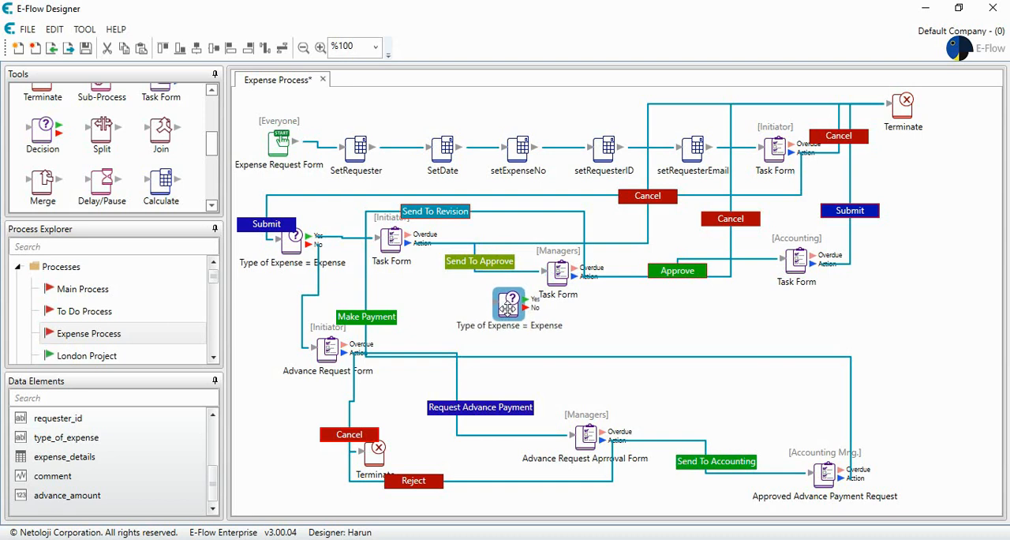
pyautogui.click(520, 272)
pyautogui.press('Delete')
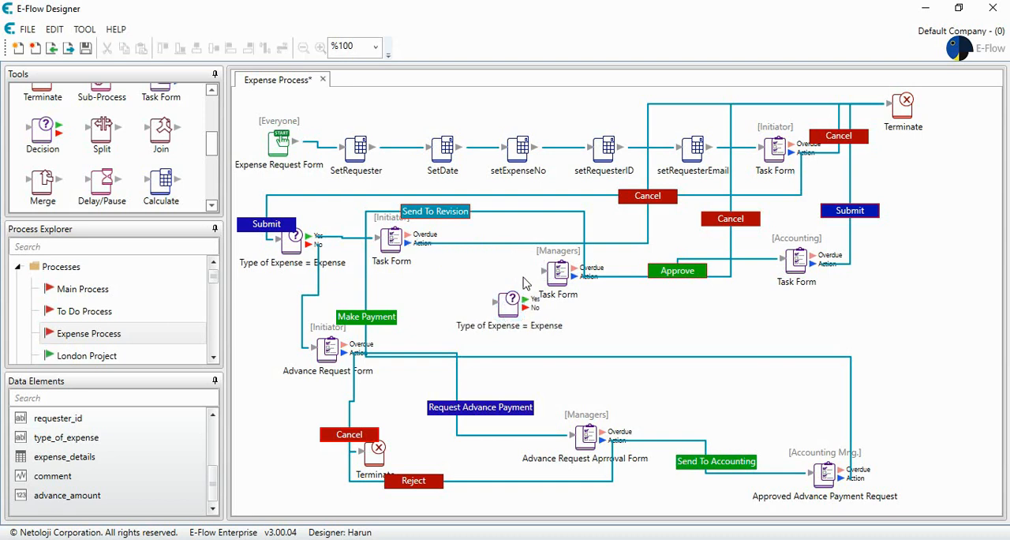
pyautogui.moveTo(510, 304); pyautogui.dragTo(477, 275)
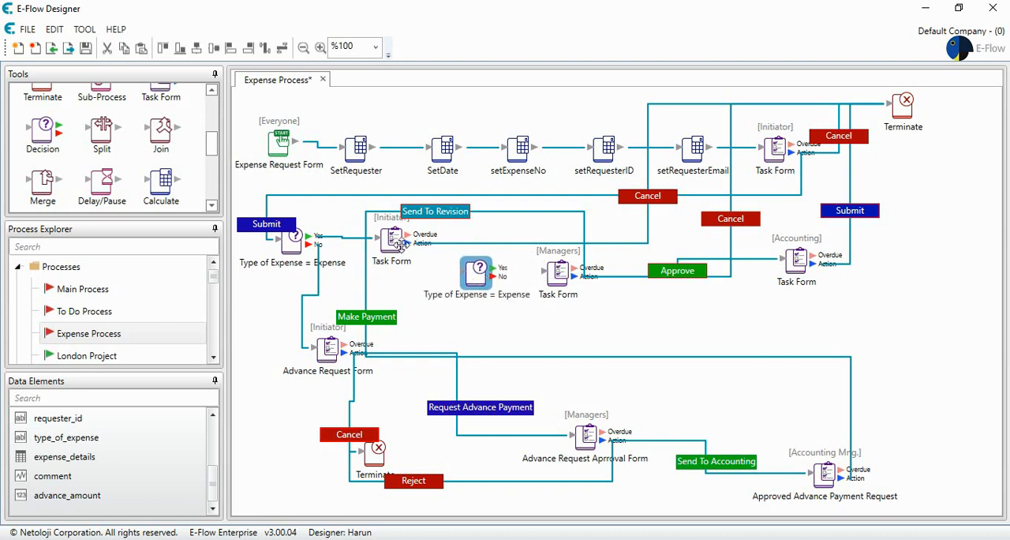
# - Connect the Initiator Task Form's action to the copied decision with an olive-green button named "Send To Approve"
pyautogui.moveTo(407, 244); pyautogui.dragTo(463, 274)
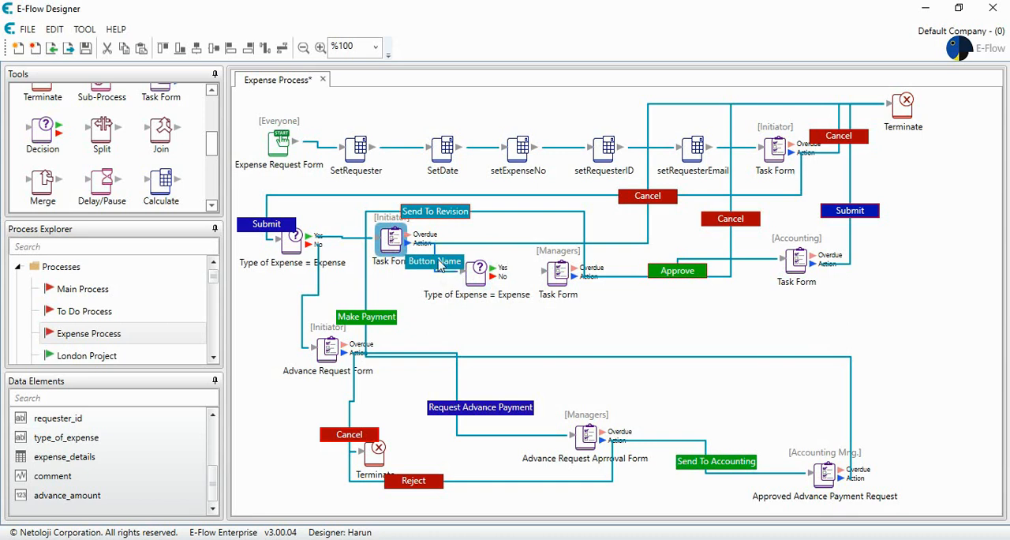
pyautogui.doubleClick(446, 262)
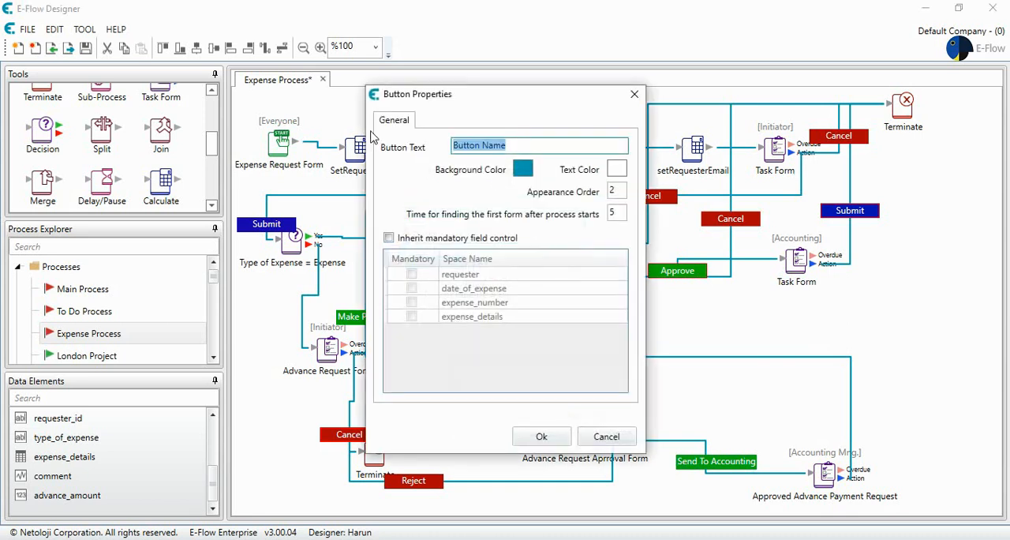
pyautogui.write('Send To Approve')
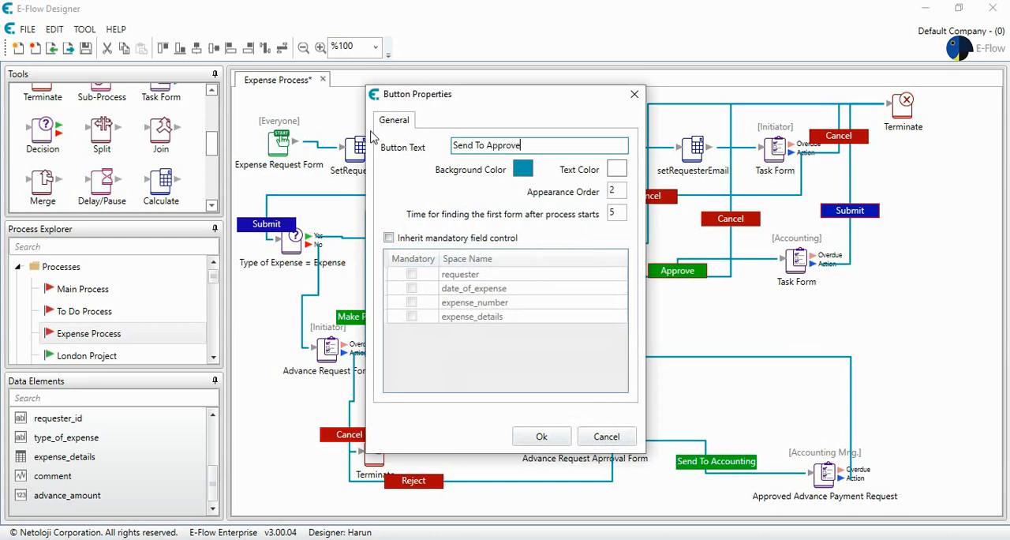
pyautogui.click(523, 168)
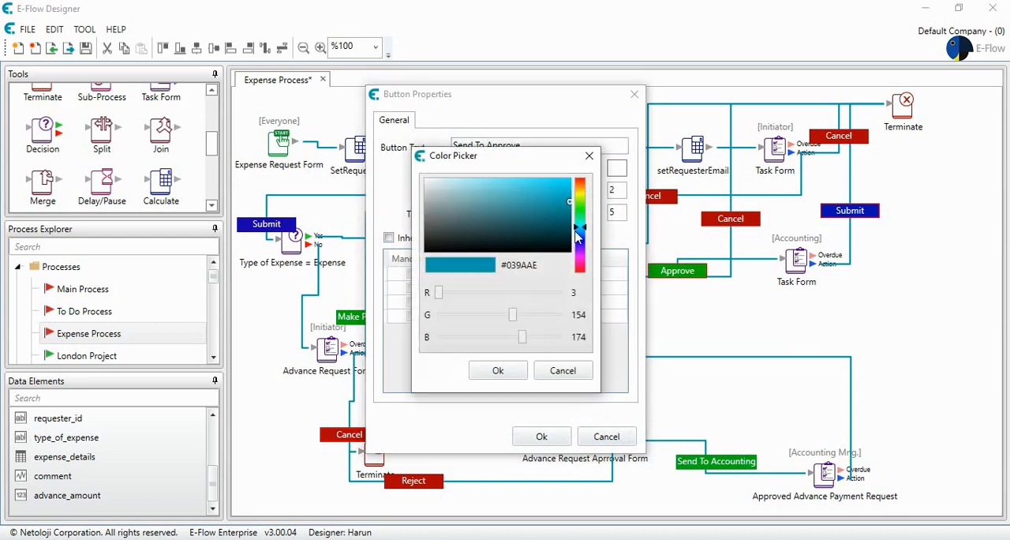
pyautogui.moveTo(584, 229); pyautogui.dragTo(582, 199)
pyautogui.click(500, 369)
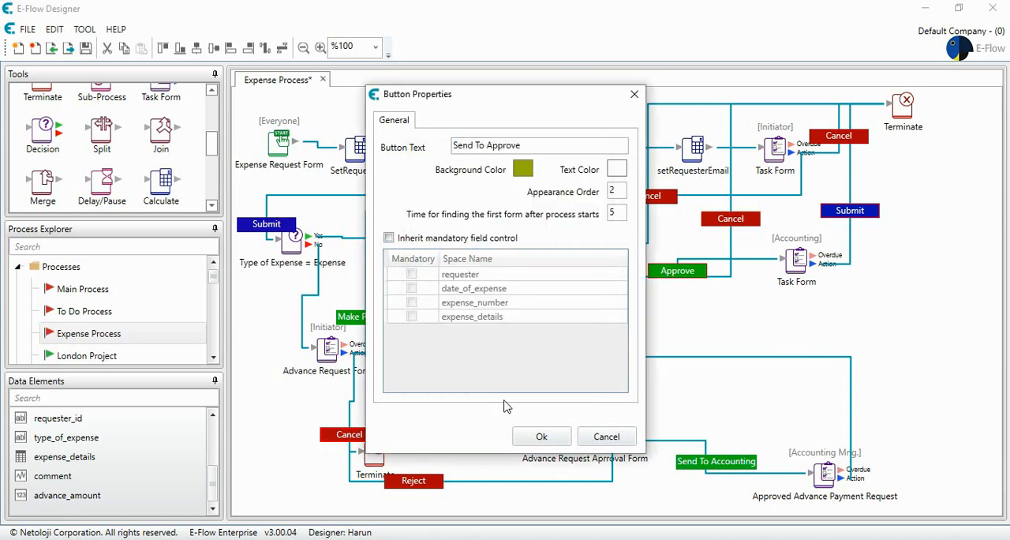
pyautogui.click(541, 436)
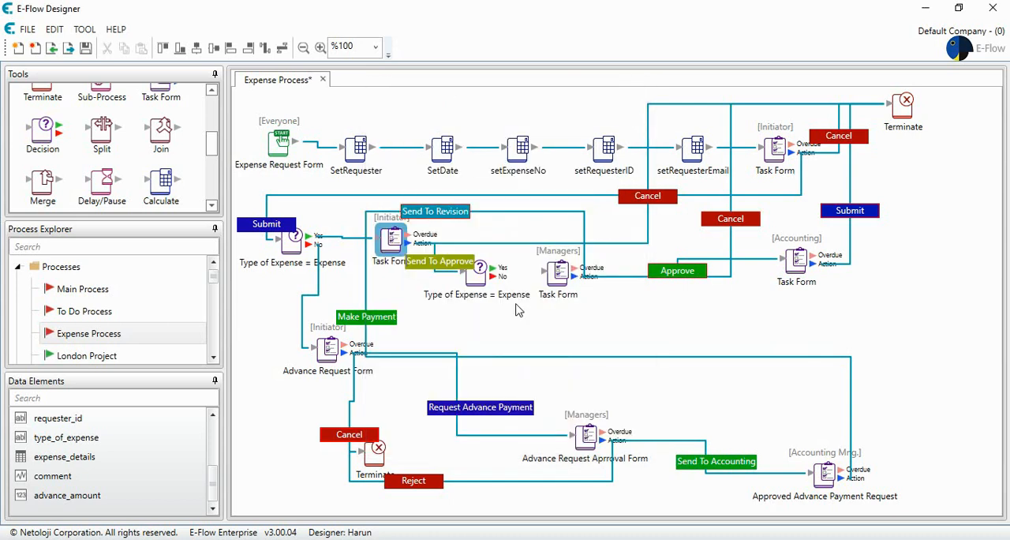
# - Check the copied decision's expression and connect its Yes output to the Managers Task Form
pyautogui.click(478, 275)
pyautogui.doubleClick(477, 275)
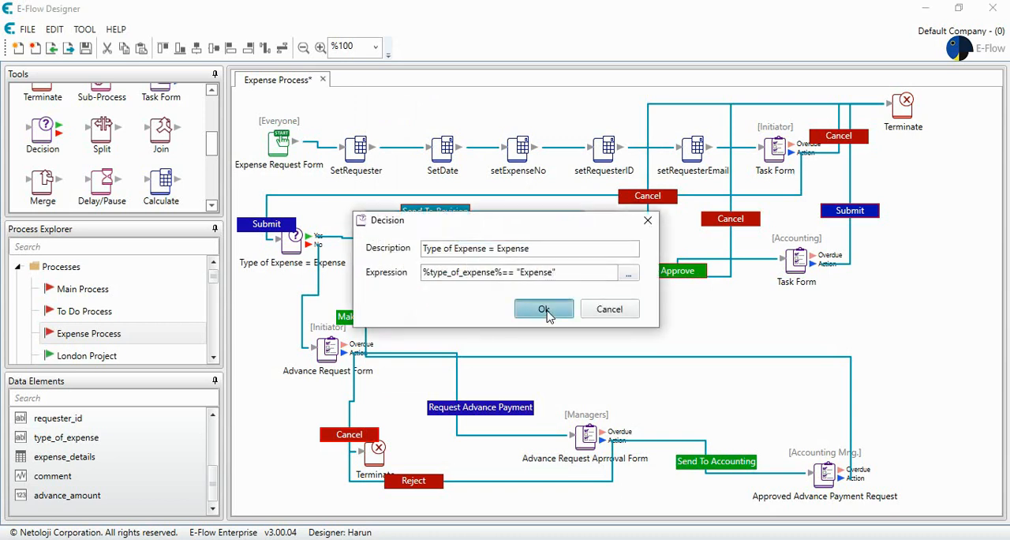
pyautogui.click(550, 317)
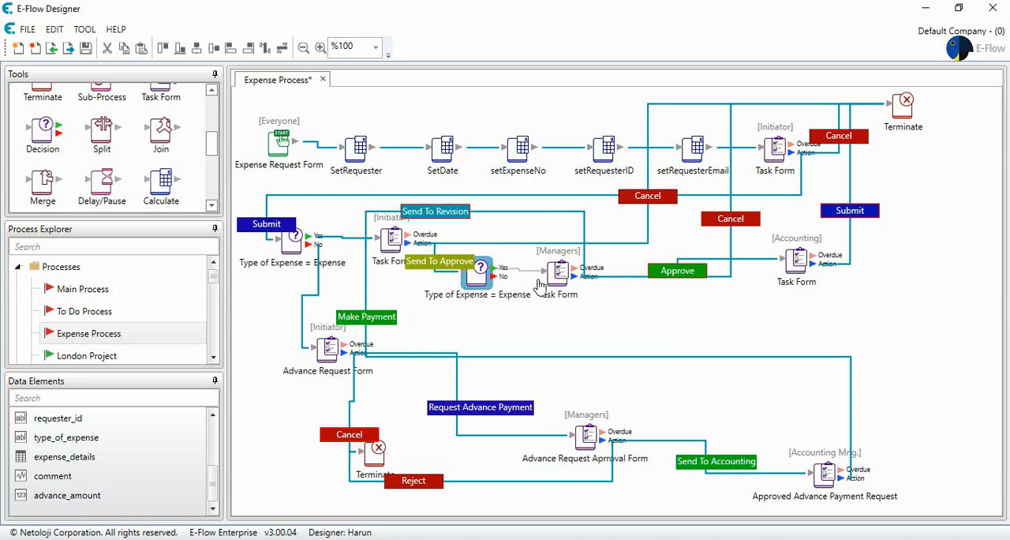
pyautogui.moveTo(558, 274); pyautogui.dragTo(558, 269)
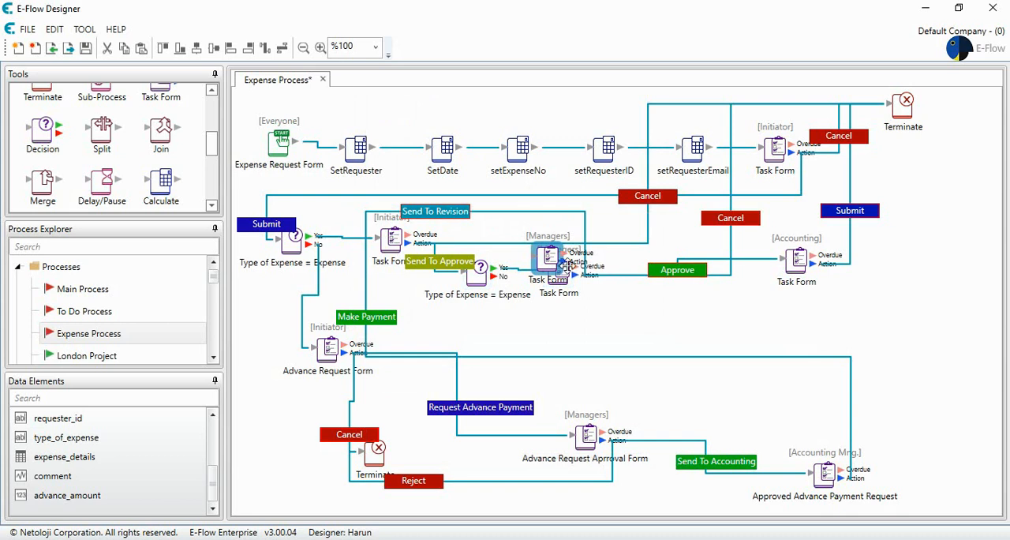
# - Place a copy of the Managers Task Form below the original and connect the copied decision's No output to it
pyautogui.moveTo(558, 269); pyautogui.dragTo(562, 324)
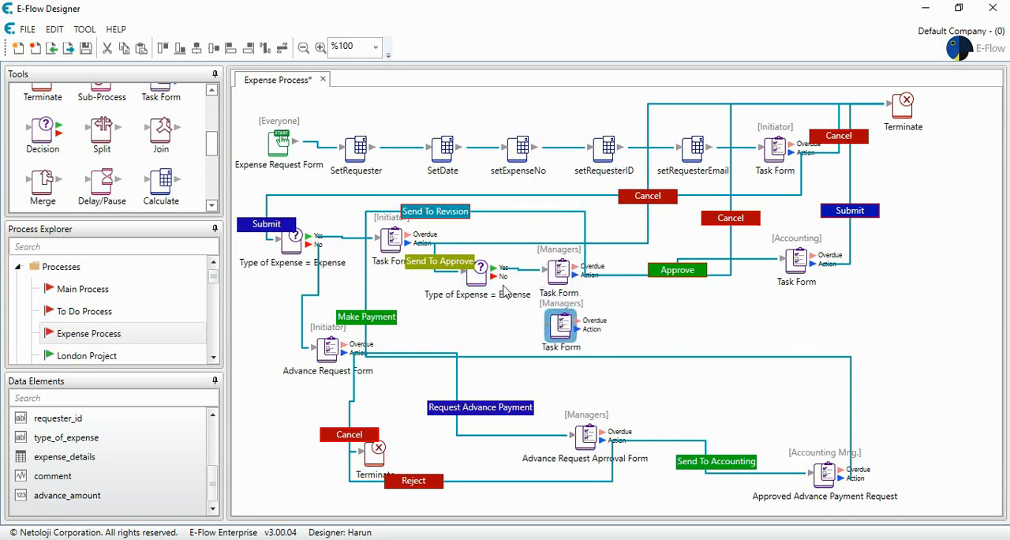
pyautogui.moveTo(495, 277); pyautogui.dragTo(538, 326)
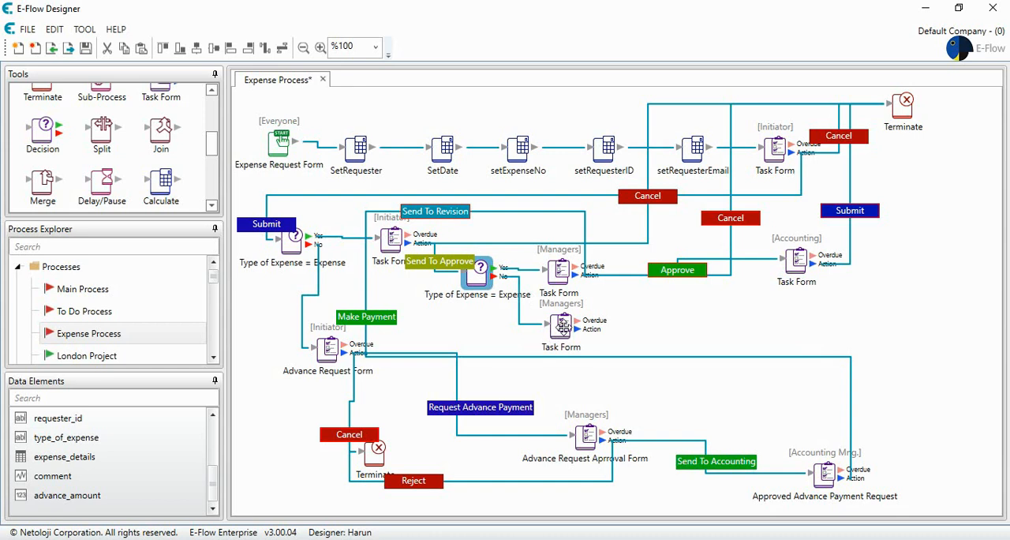
pyautogui.moveTo(562, 324); pyautogui.dragTo(585, 327)
# - Create a new data element named "Remaining Budget" of type Numeric
pyautogui.rightClick(144, 472)
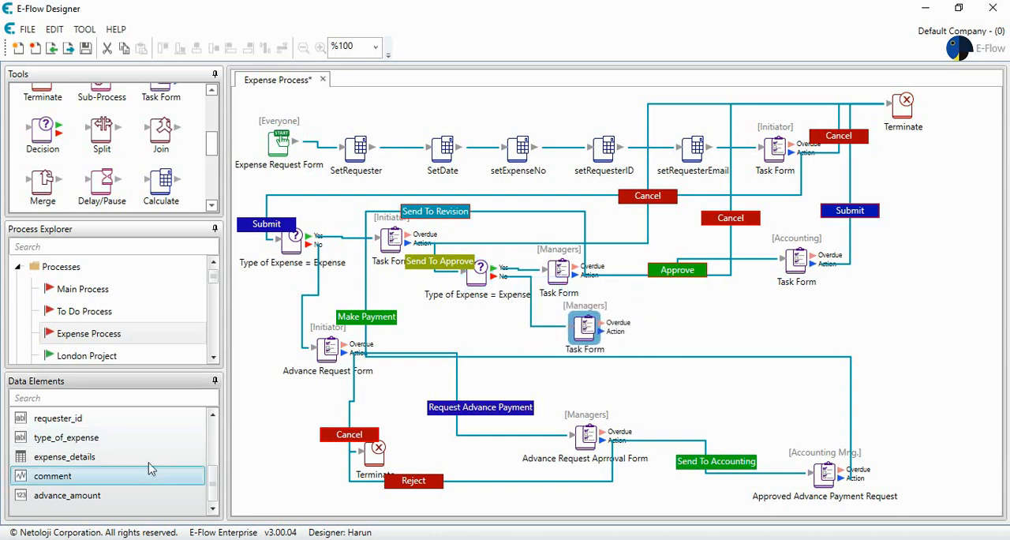
pyautogui.click(255, 342)
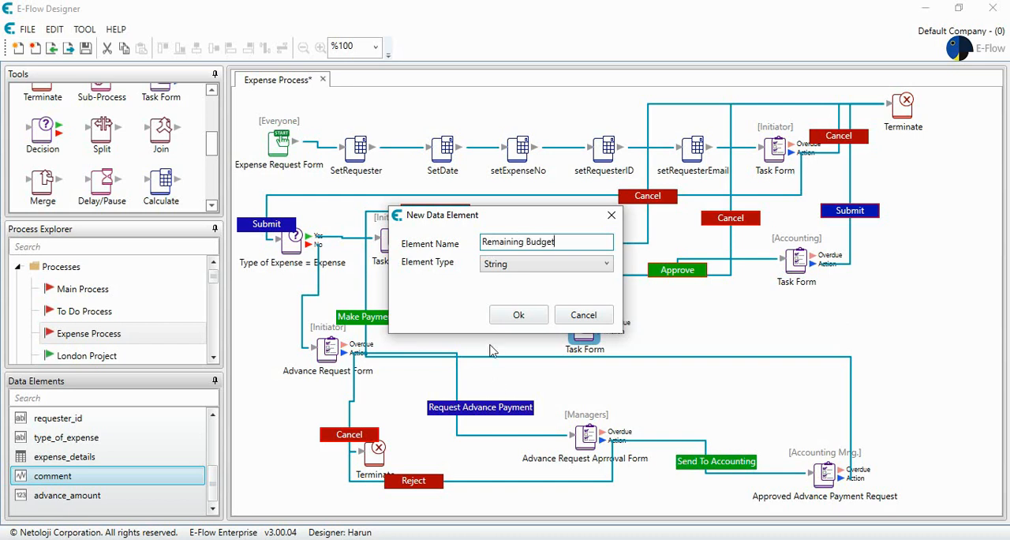
pyautogui.click(525, 267)
pyautogui.click(508, 303)
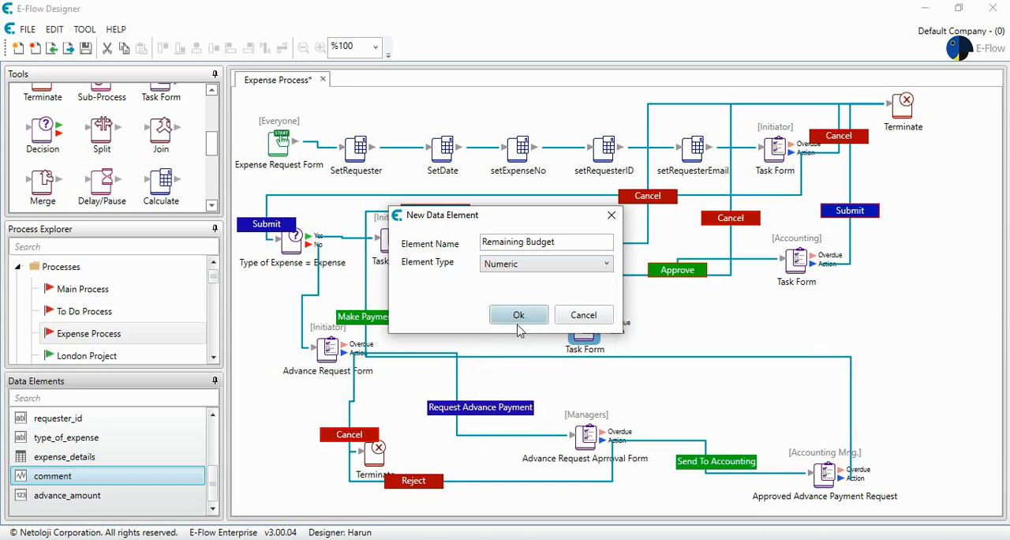
pyautogui.click(519, 318)
# - Shift the copied Managers Task Form to the right and add a Calculate step between it and the copied decision
pyautogui.click(587, 325)
pyautogui.moveTo(587, 325); pyautogui.dragTo(617, 322)
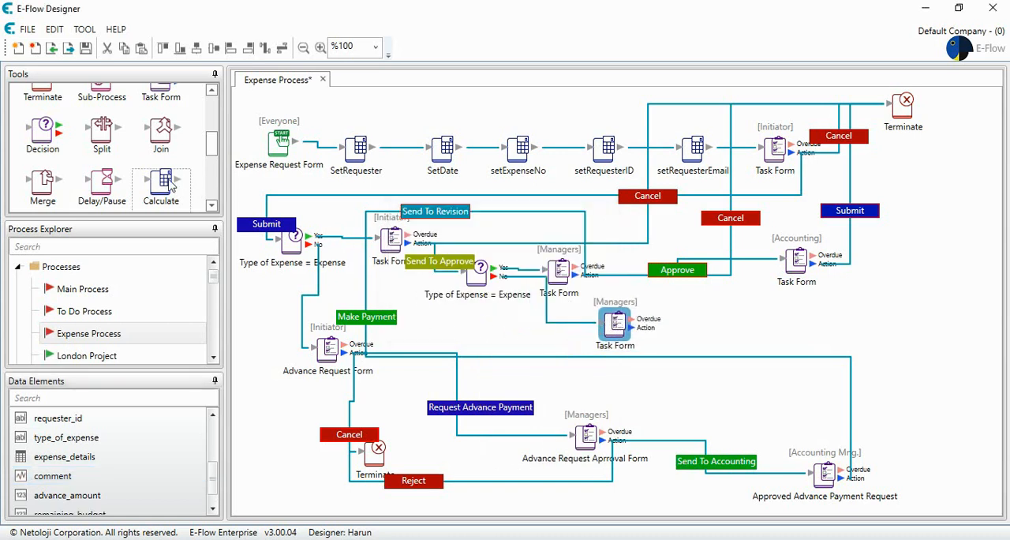
pyautogui.moveTo(162, 190); pyautogui.dragTo(556, 318)
# - Describe the new Calculate step as "setRemaining Budget" and choose remaining_budget as its calculated data element
pyautogui.doubleClick(555, 318)
pyautogui.hotkey('ctrl', 'a')
pyautogui.write('s')
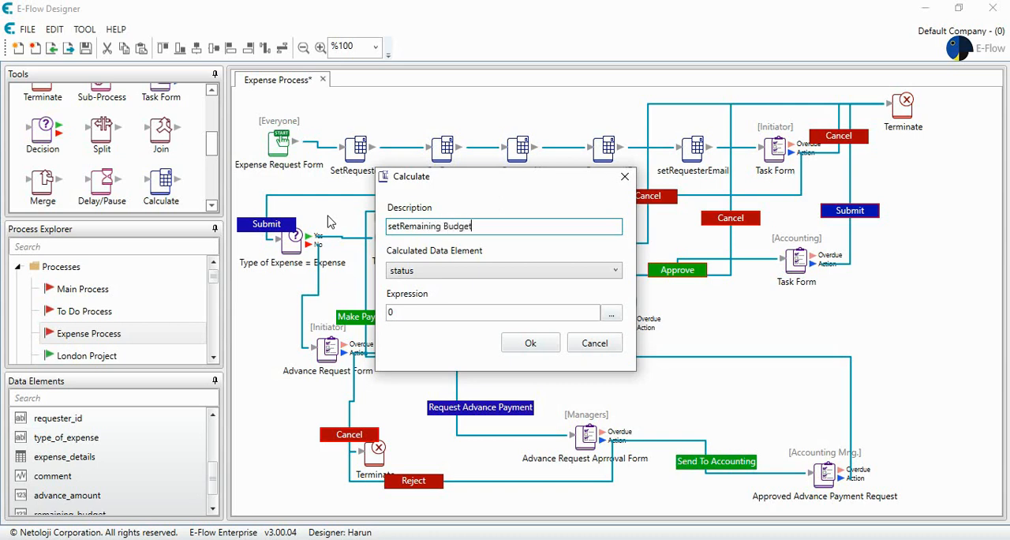
pyautogui.click(460, 271)
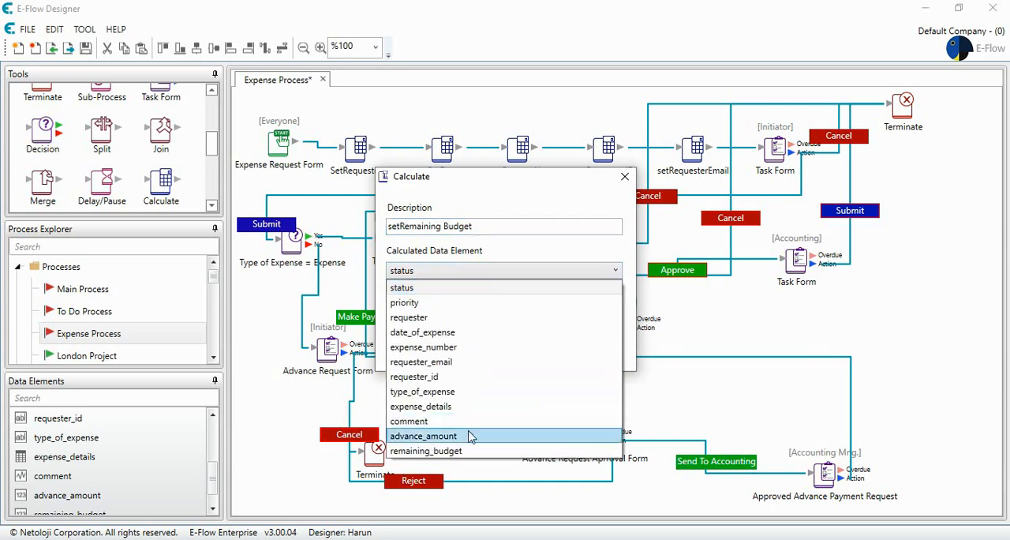
pyautogui.click(464, 451)
# - Begin the Calculate step's formula with the advance_amount data element followed by a minus sign
pyautogui.click(609, 312)
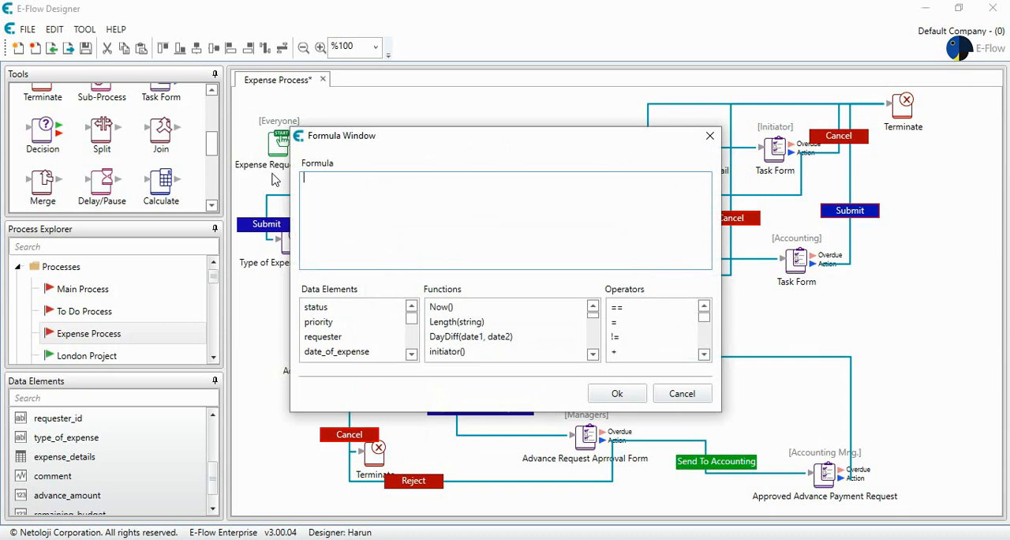
pyautogui.click(411, 356)
pyautogui.click(411, 355)
pyautogui.click(410, 356)
pyautogui.click(411, 355)
pyautogui.click(410, 356)
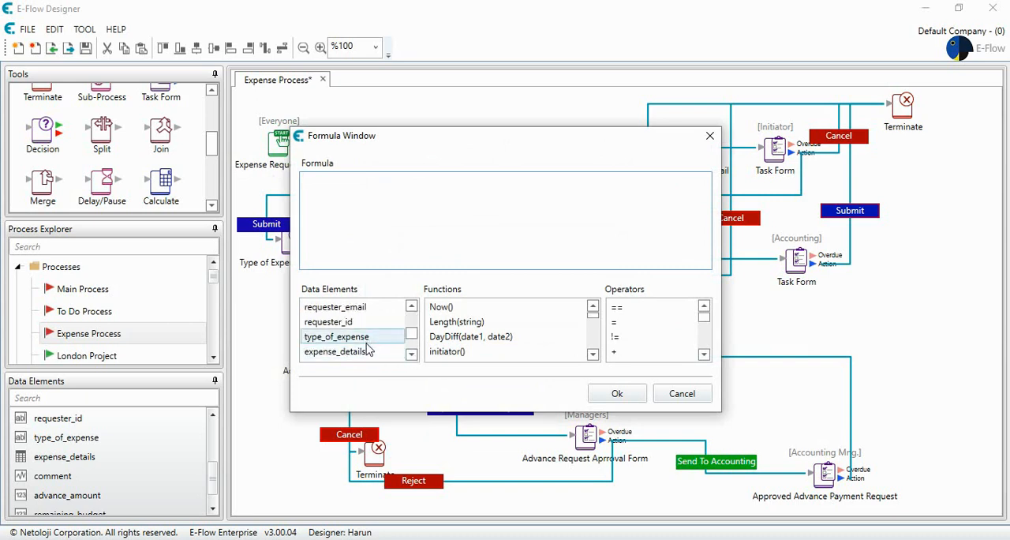
pyautogui.click(411, 354)
pyautogui.click(411, 354)
pyautogui.click(411, 354)
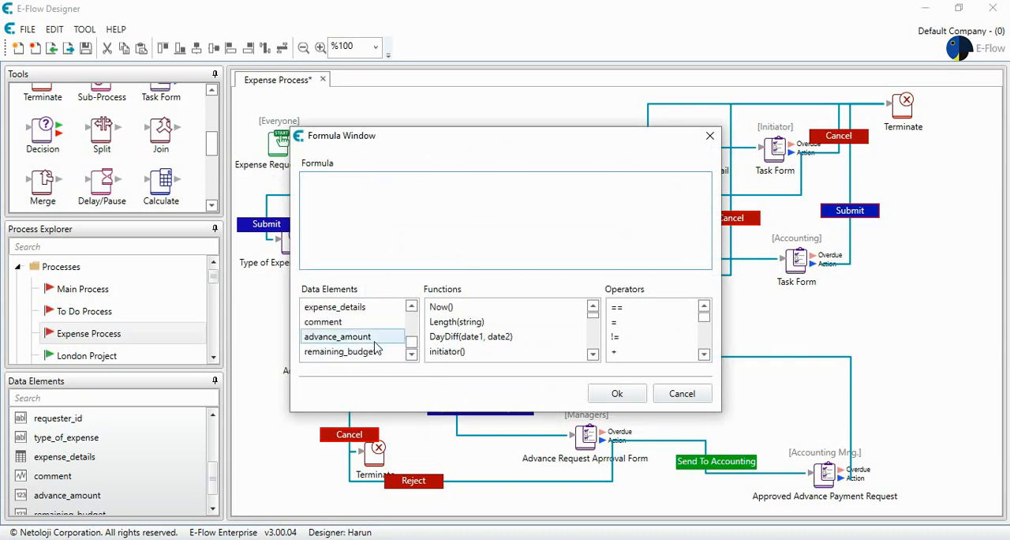
pyautogui.doubleClick(375, 345)
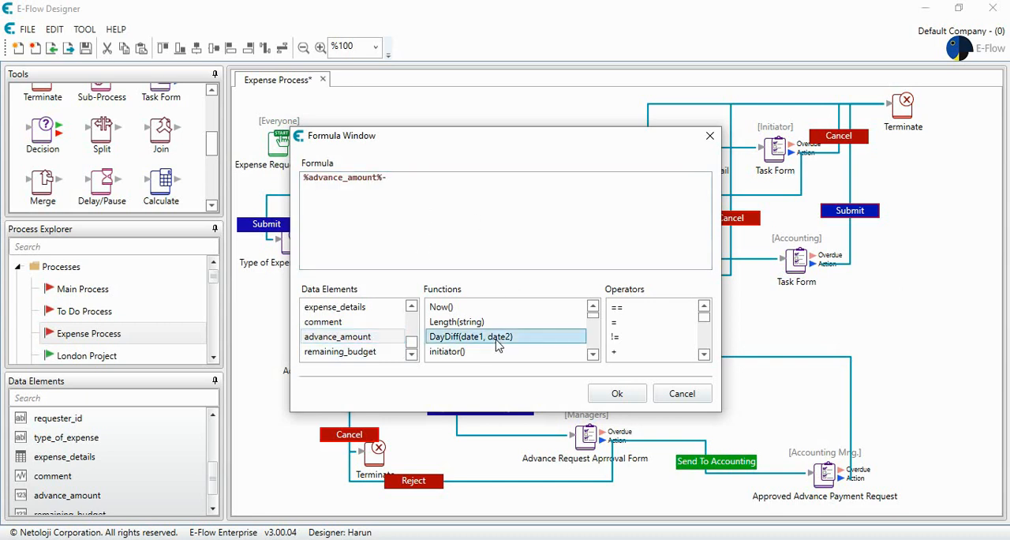
# - Append the GetLineItemSummary(table) function to the formula after the minus sign
pyautogui.scroll(-2, 497, 345)
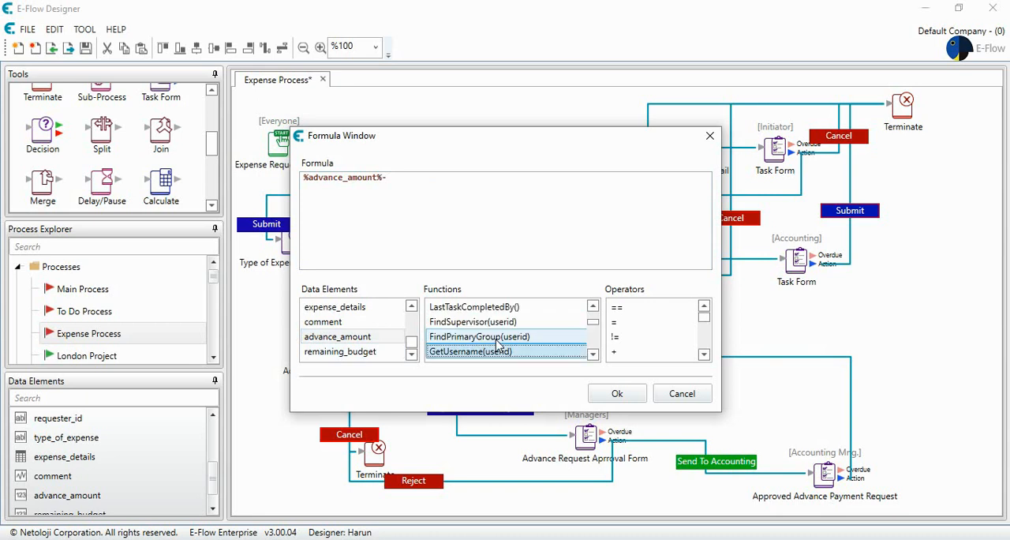
pyautogui.click(594, 356)
pyautogui.click(594, 356)
pyautogui.click(594, 356)
pyautogui.click(594, 356)
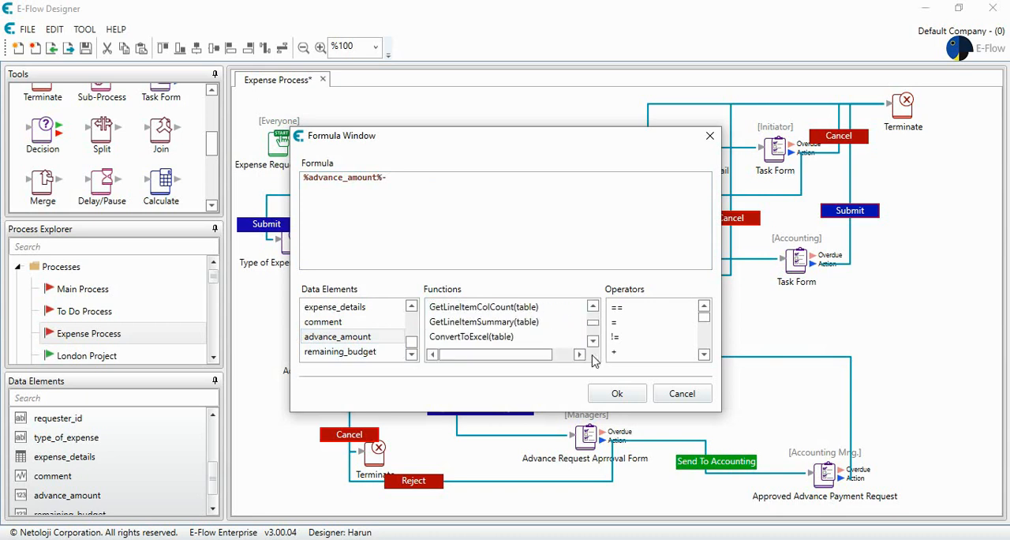
pyautogui.click(594, 342)
pyautogui.click(594, 341)
pyautogui.click(593, 342)
pyautogui.click(594, 342)
pyautogui.click(594, 342)
pyautogui.click(593, 342)
pyautogui.click(551, 324)
pyautogui.press('g')
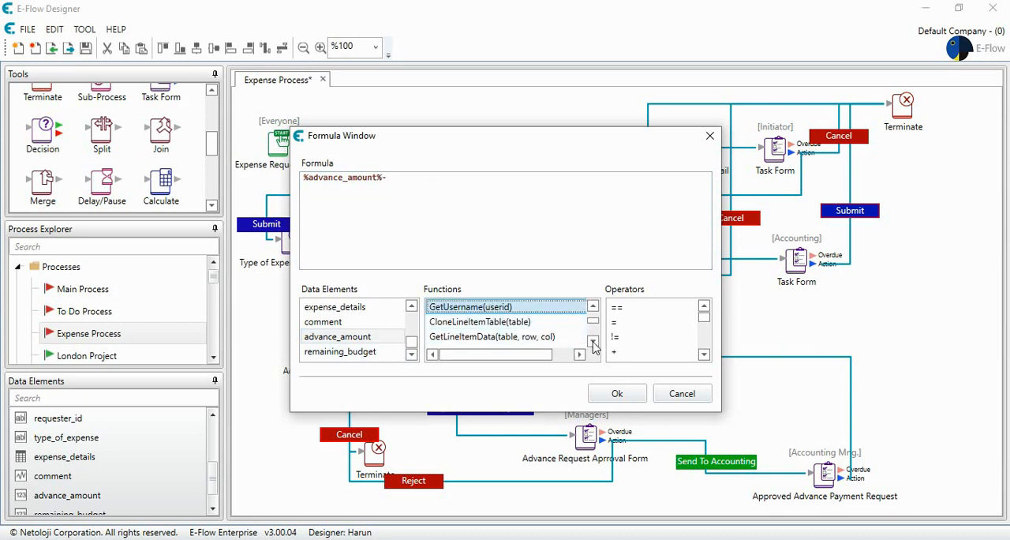
pyautogui.click(593, 342)
pyautogui.click(594, 342)
pyautogui.click(594, 342)
pyautogui.click(593, 342)
pyautogui.click(538, 338)
pyautogui.doubleClick(538, 338)
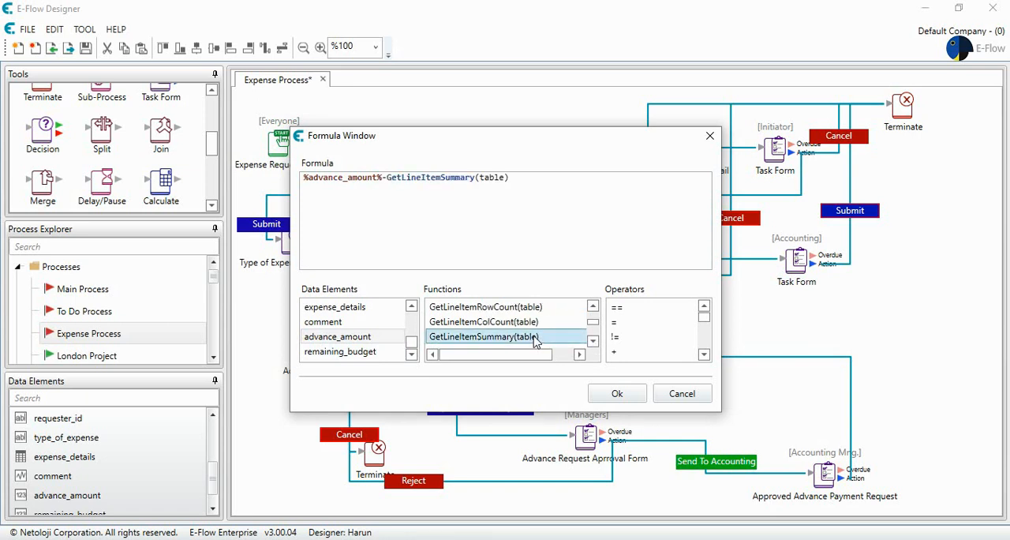
# - Replace the function's table argument with the expense_details data element and save the Calculate step
pyautogui.doubleClick(488, 176)
pyautogui.press('BackSpace')
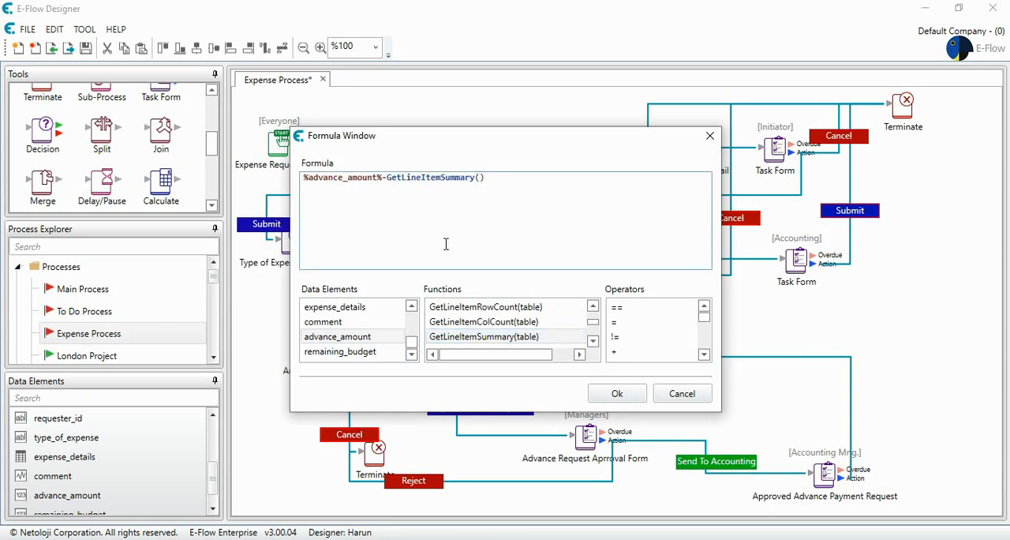
pyautogui.doubleClick(373, 308)
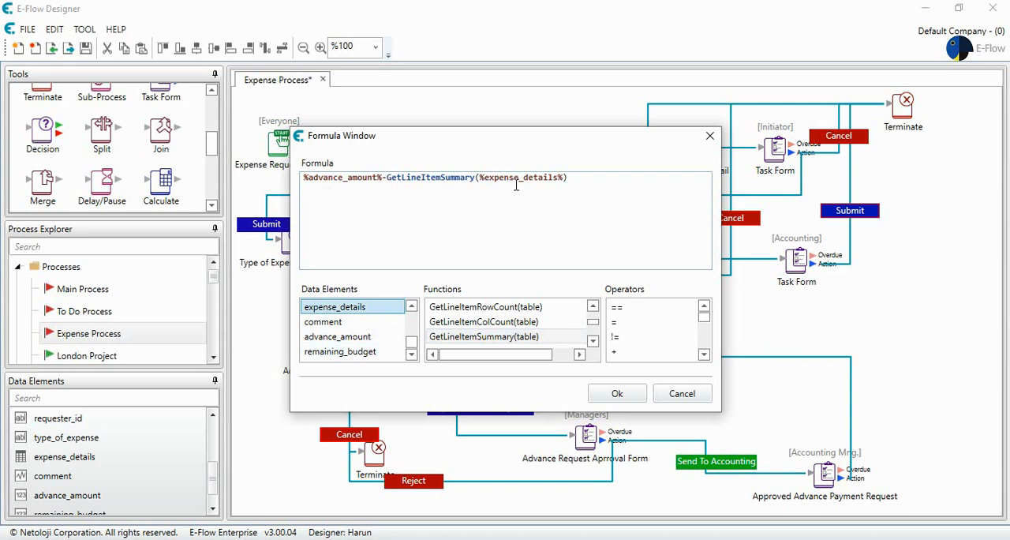
pyautogui.click(611, 394)
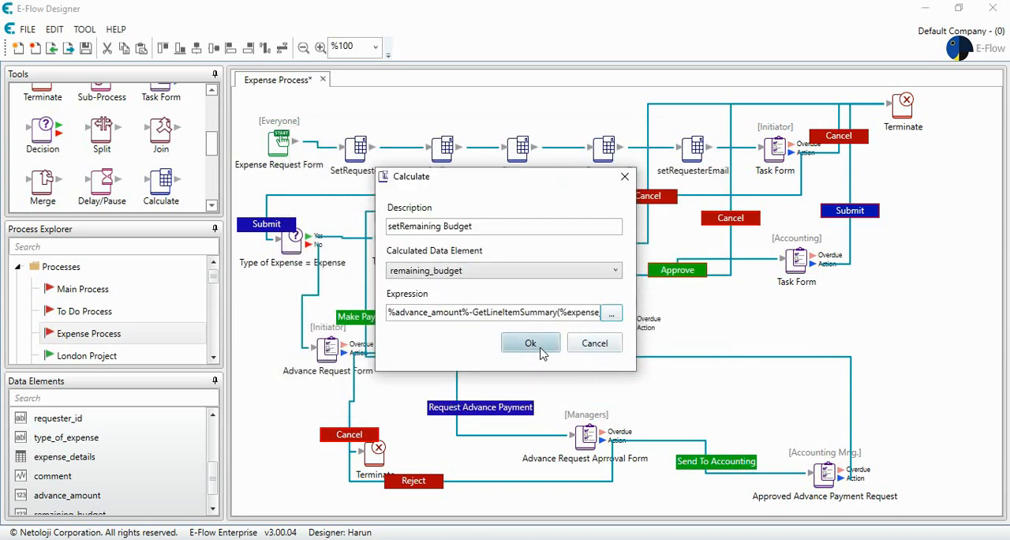
pyautogui.click(542, 352)
# - Show advance_amount and remaining_budget as read-only on the new Managers task form, with advance_amount listed first
pyautogui.doubleClick(631, 319)
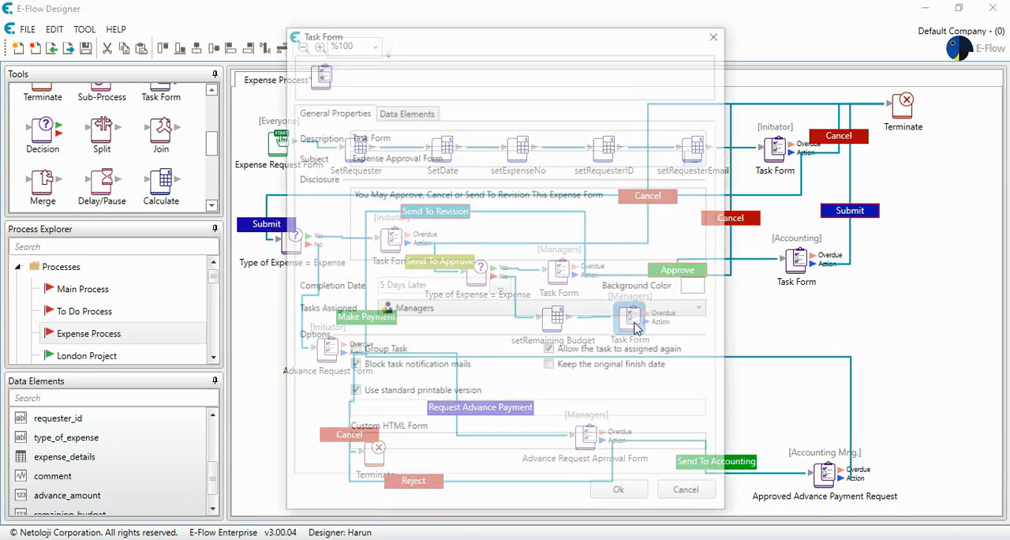
pyautogui.click(408, 110)
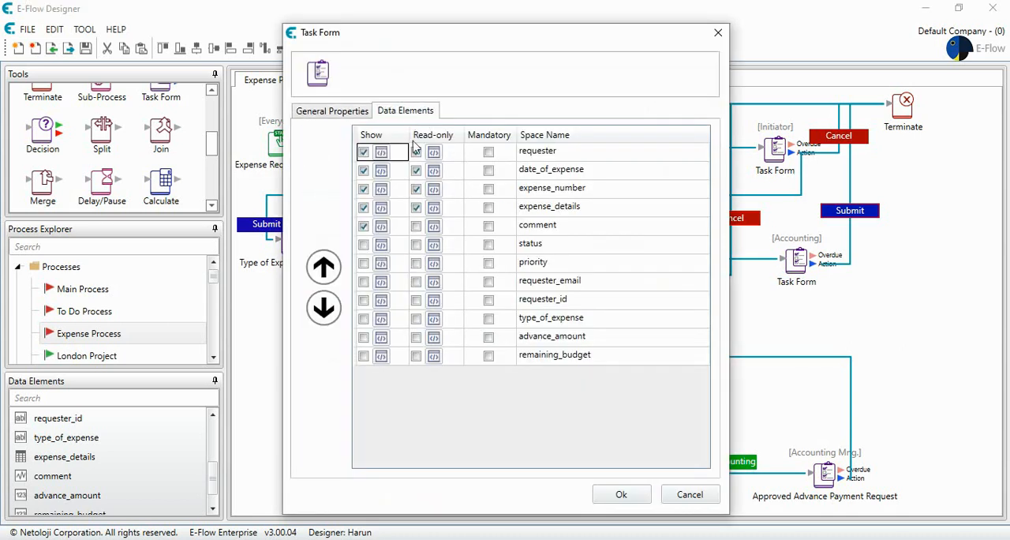
pyautogui.click(416, 356)
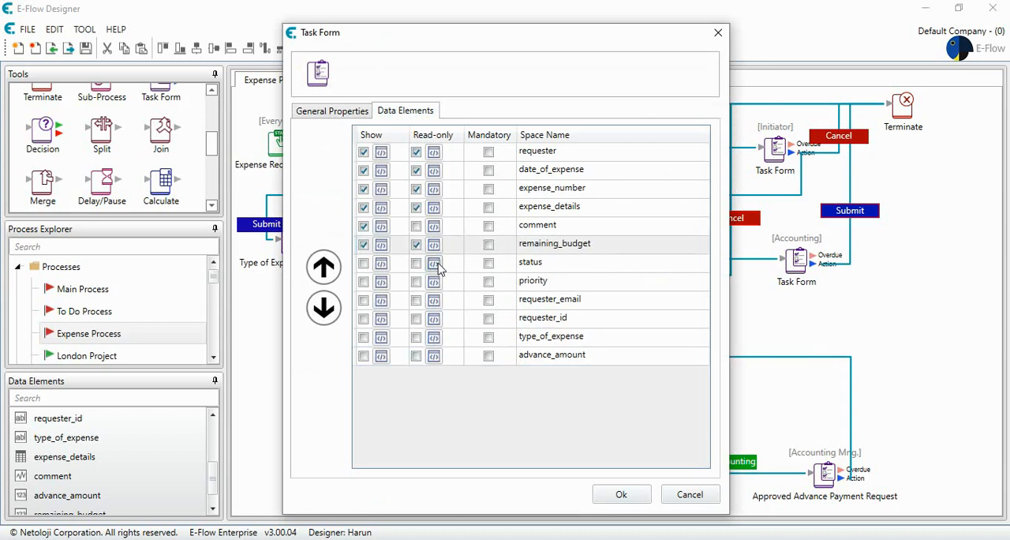
pyautogui.click(416, 356)
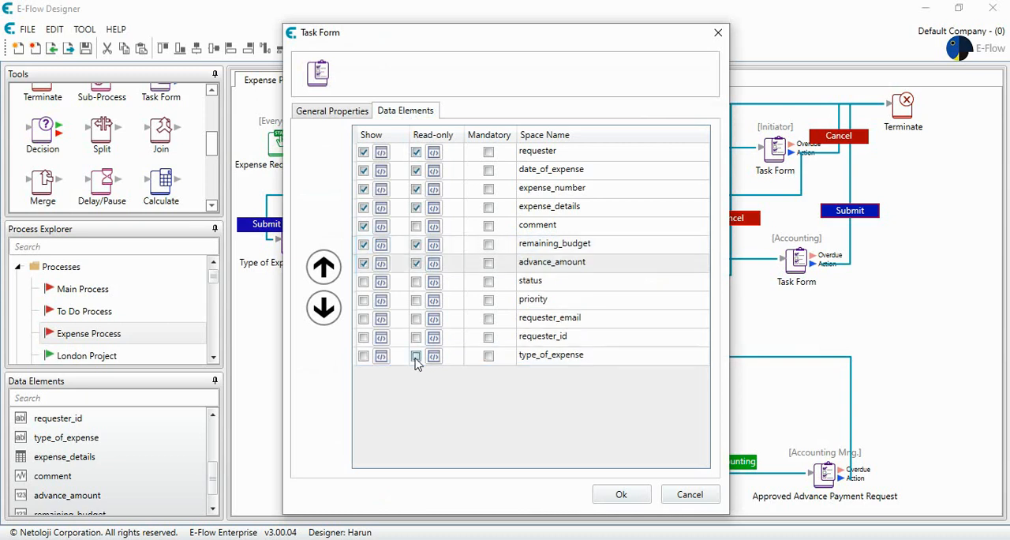
pyautogui.click(323, 278)
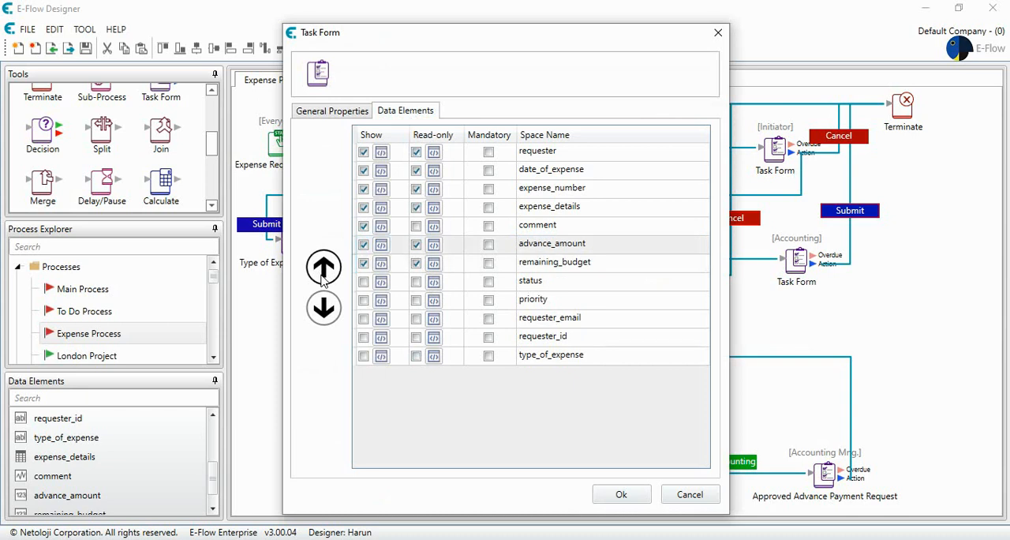
pyautogui.click(624, 495)
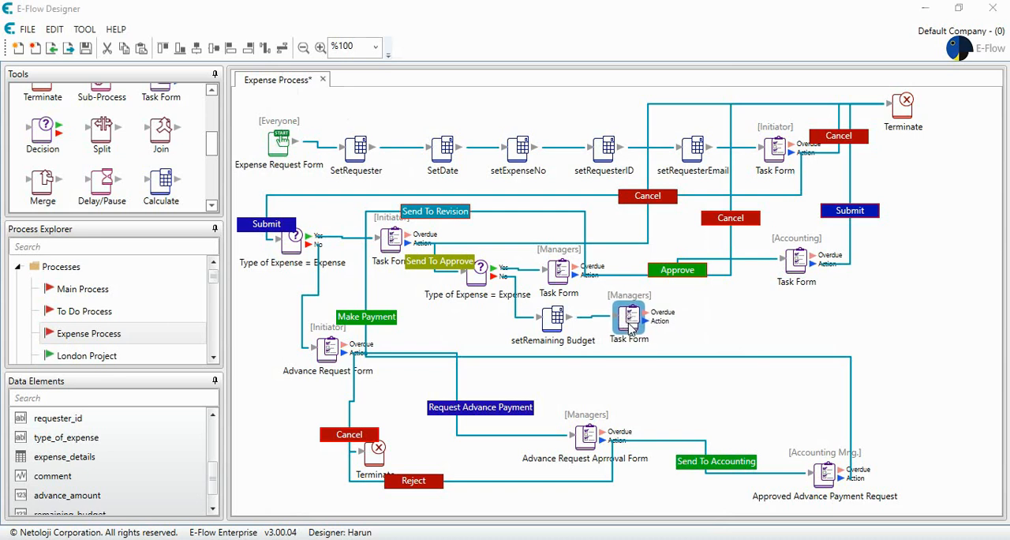
pyautogui.doubleClick(630, 319)
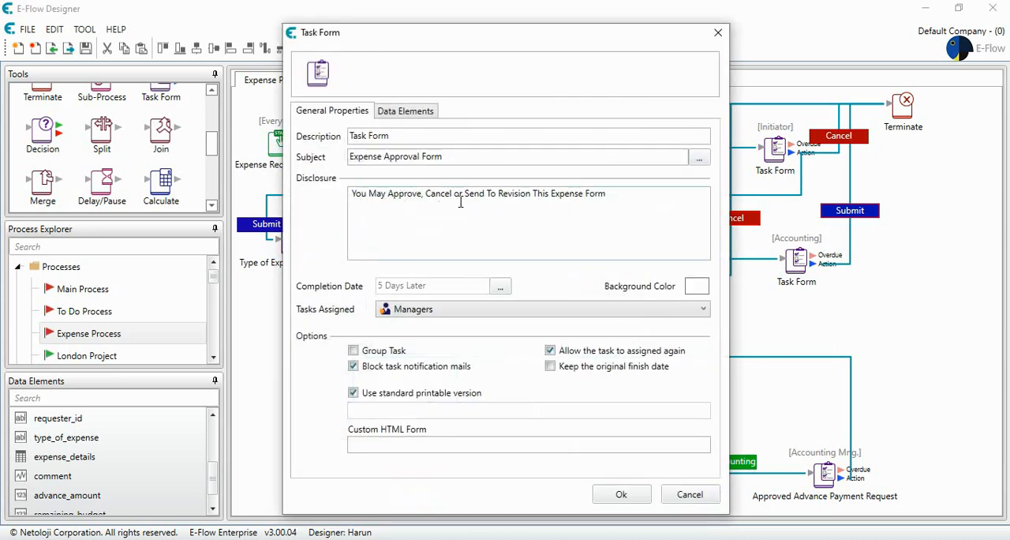
pyautogui.click(624, 494)
# - Duplicate the Accounting task form and place the copy beneath the original, level with the new Managers task form
pyautogui.moveTo(629, 320); pyautogui.dragTo(627, 326)
pyautogui.click(799, 262)
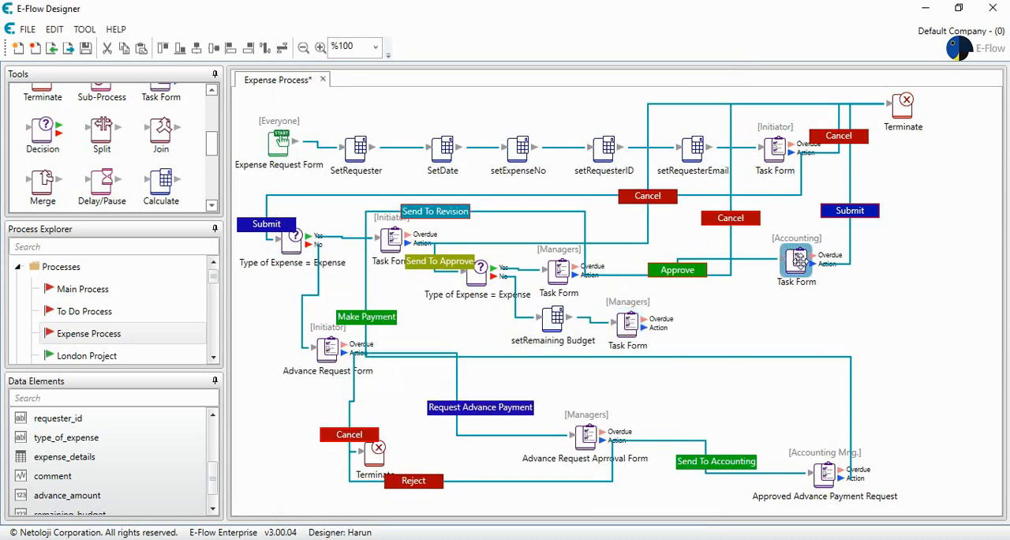
pyautogui.moveTo(798, 261); pyautogui.dragTo(774, 332)
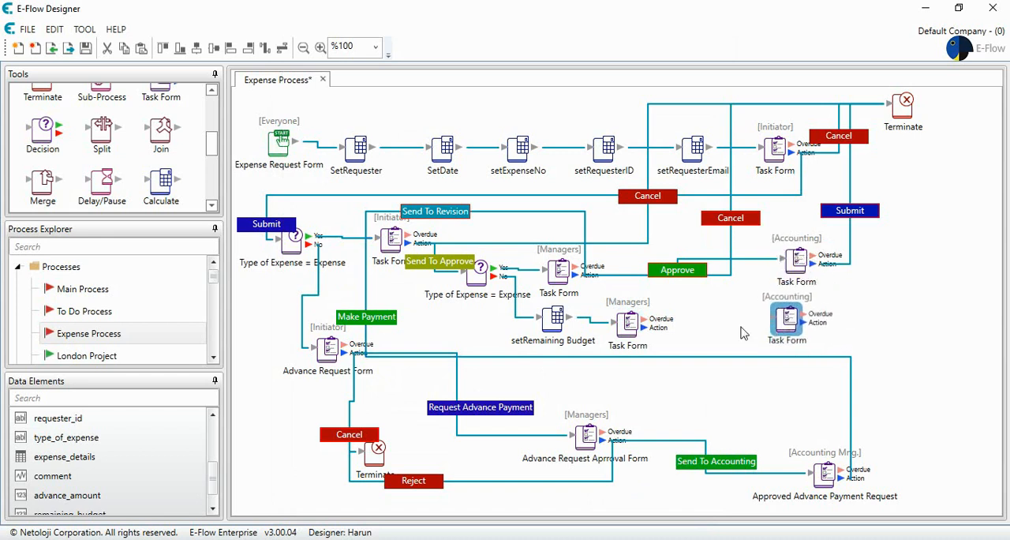
# - Connect the new Managers form's action to the copied Accounting form and name the button "Approve"
pyautogui.moveTo(642, 328); pyautogui.dragTo(787, 320)
pyautogui.moveTo(520, 146); pyautogui.dragTo(435, 135)
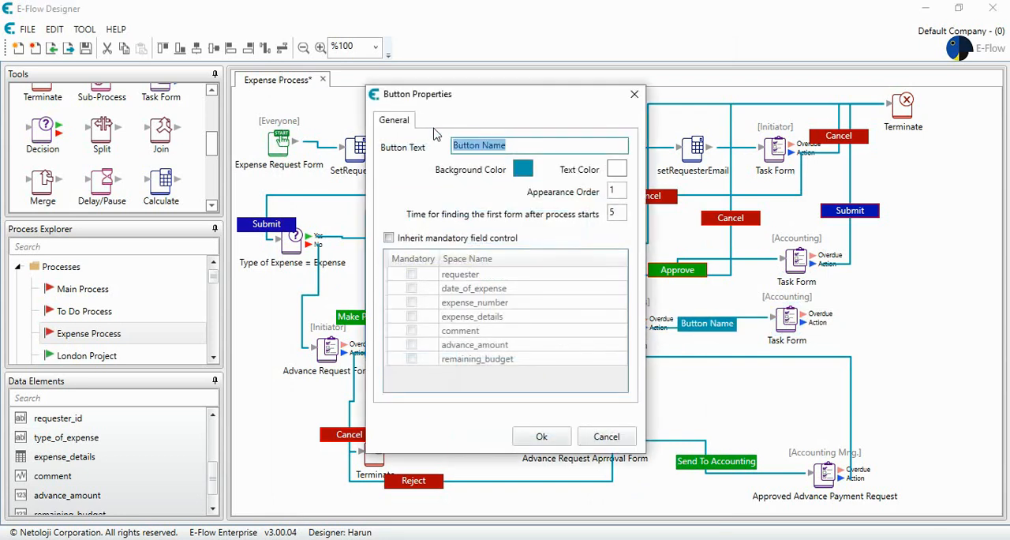
pyautogui.write('Approve')
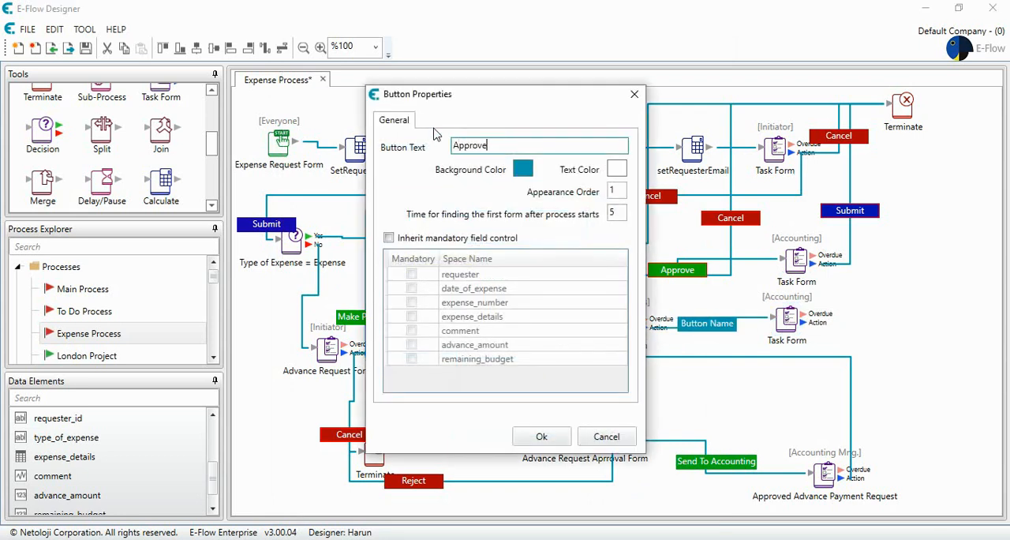
# - Give the new Approve button a green #12AE03 background and save its properties
pyautogui.click(524, 169)
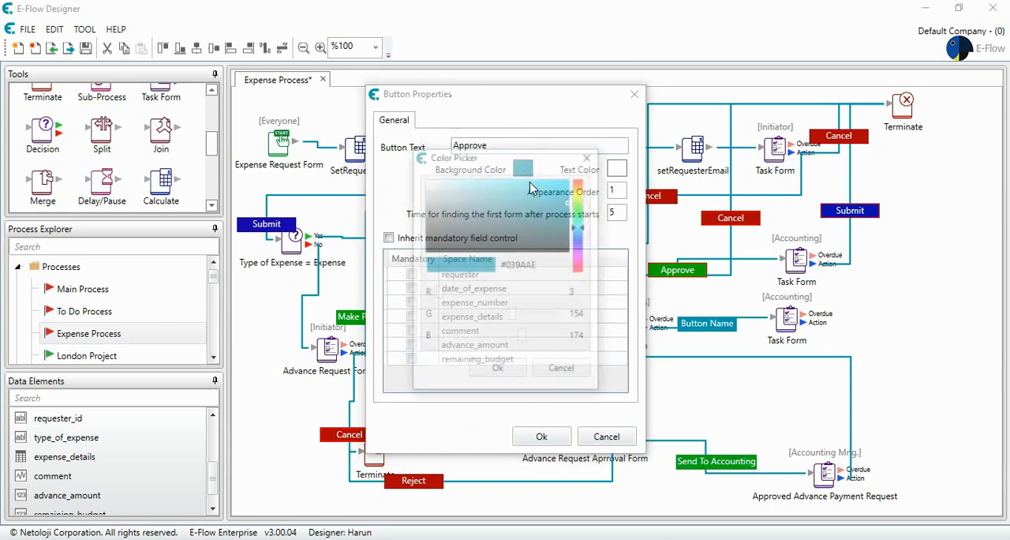
pyautogui.click(582, 229)
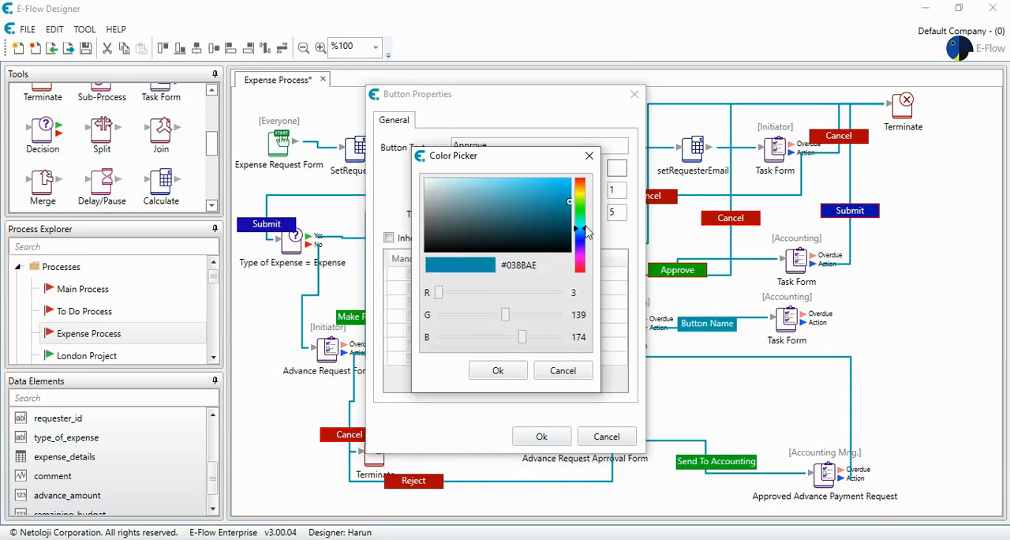
pyautogui.moveTo(584, 225)
pyautogui.mouseDown()
pyautogui.moveTo(581, 199)
pyautogui.moveTo(582, 208)
pyautogui.mouseUp()
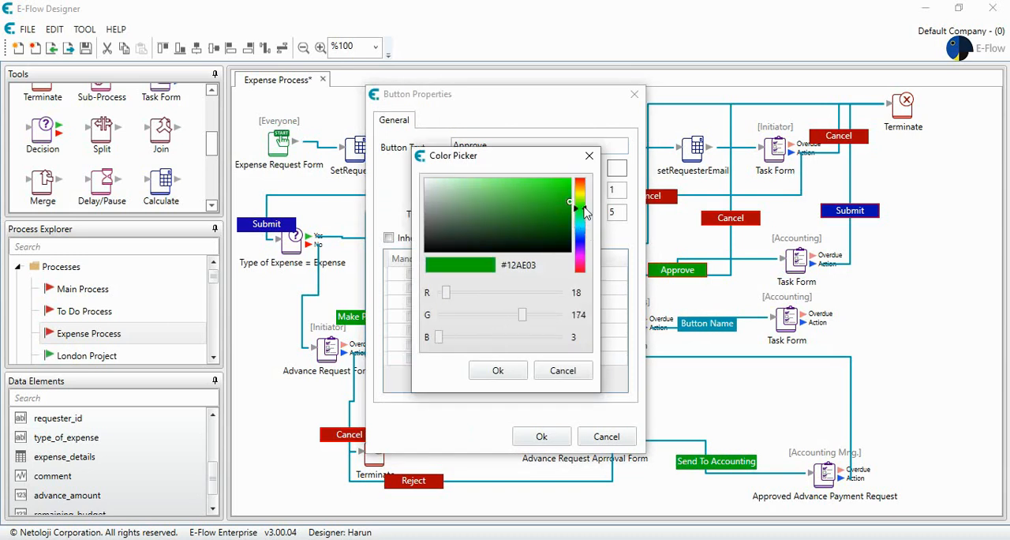
pyautogui.click(513, 368)
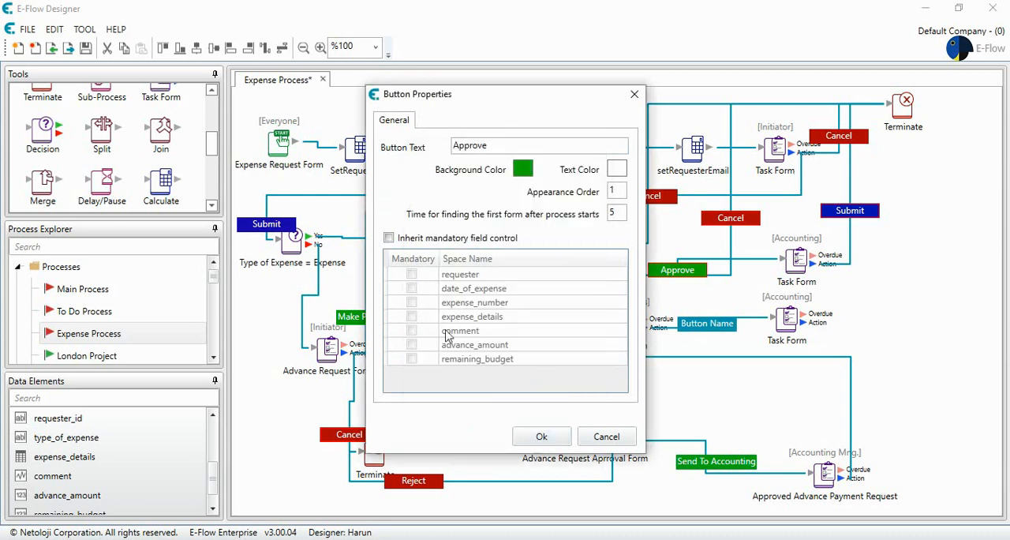
pyautogui.click(541, 436)
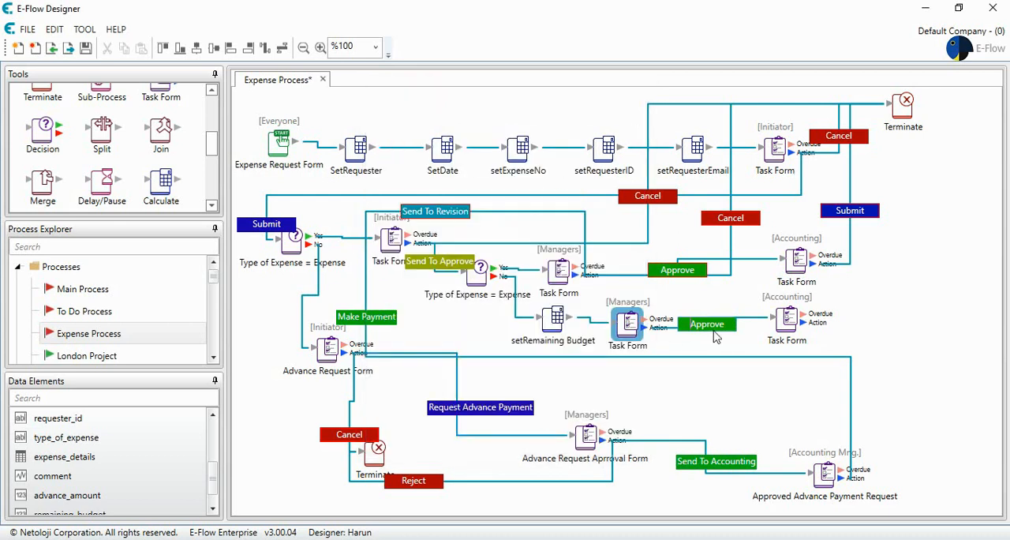
# - Show advance_amount and remaining_budget as read-only on the copied Accounting task form
pyautogui.doubleClick(789, 319)
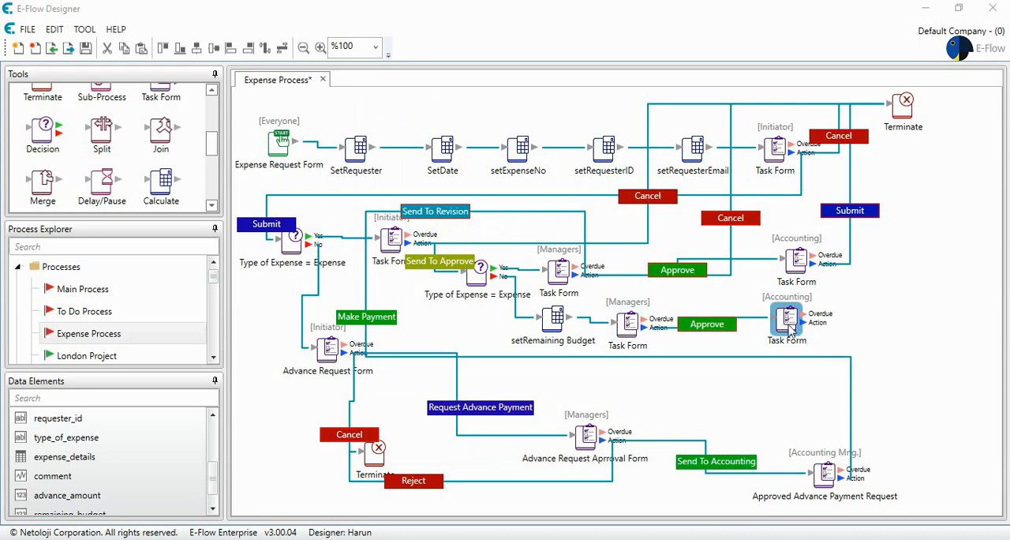
pyautogui.click(406, 110)
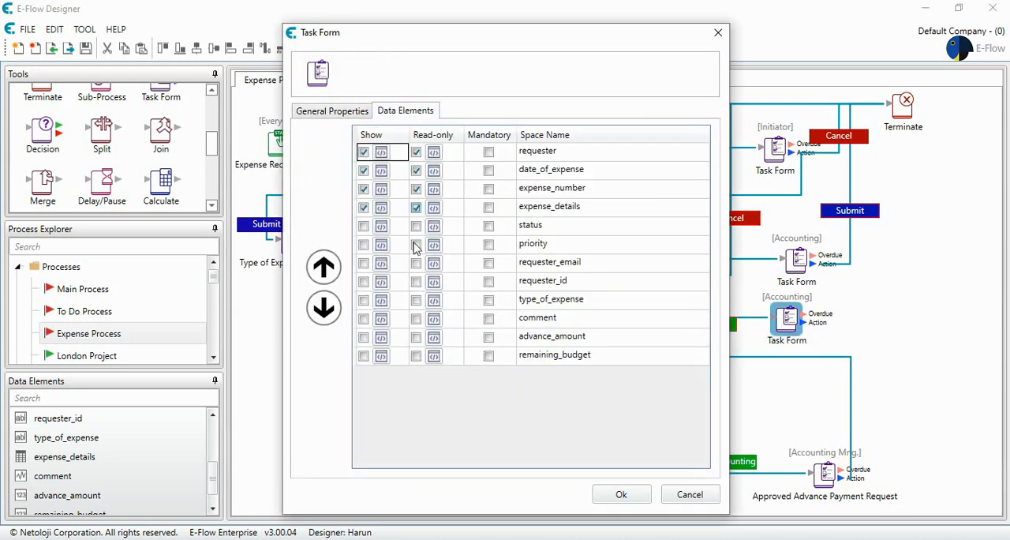
pyautogui.click(416, 341)
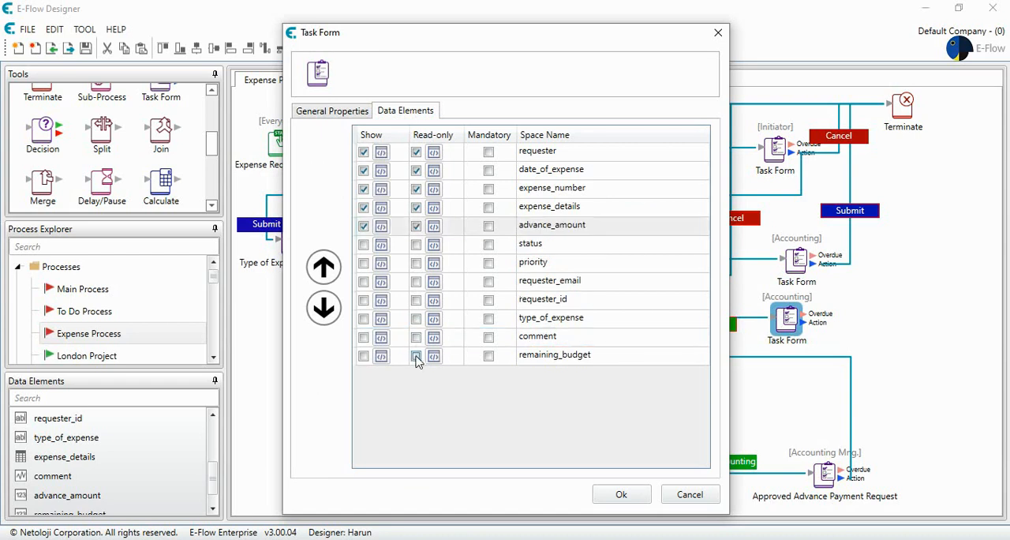
pyautogui.click(416, 357)
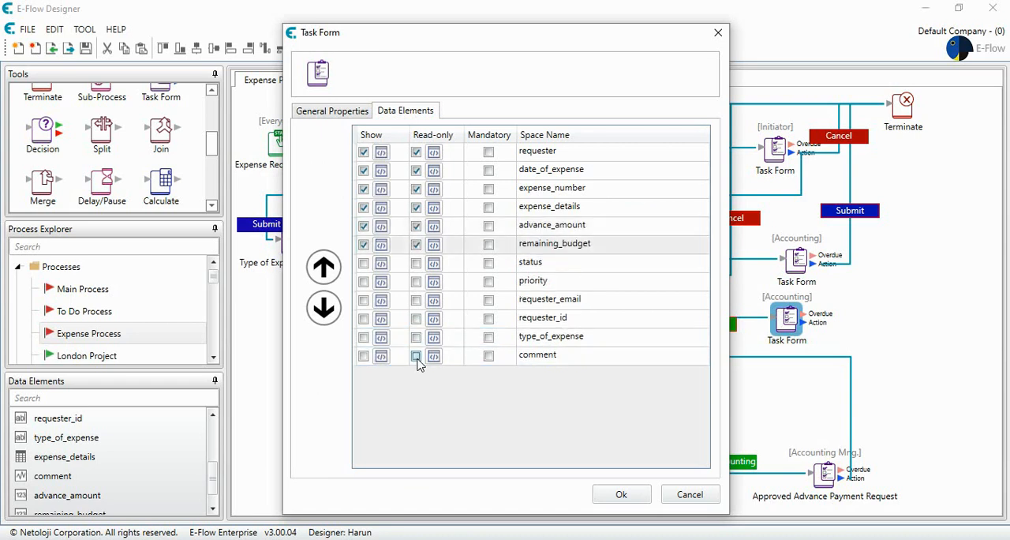
pyautogui.click(619, 496)
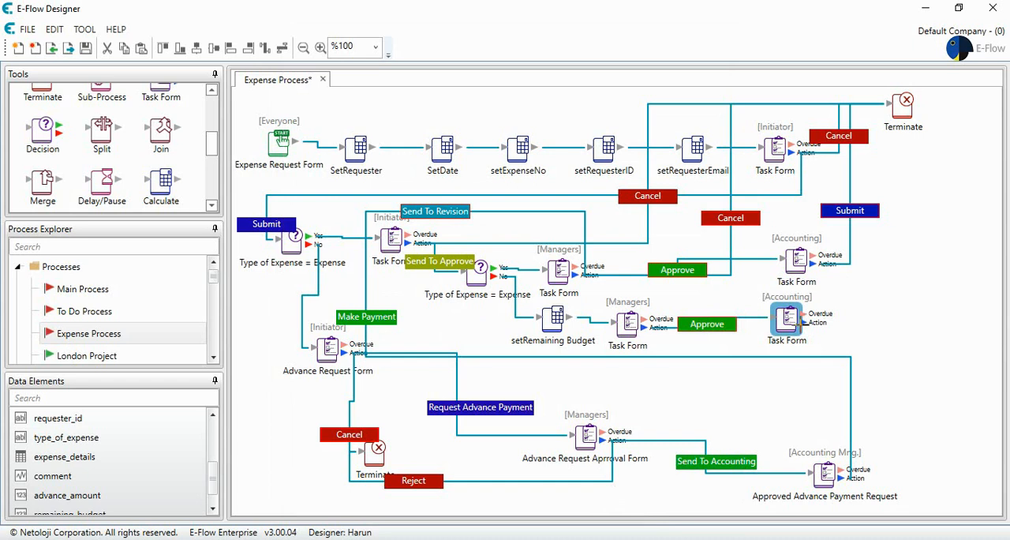
# - Connect the copied Accounting form's action to the upper Terminate step with a button named "End Process"
pyautogui.moveTo(803, 324); pyautogui.dragTo(902, 118)
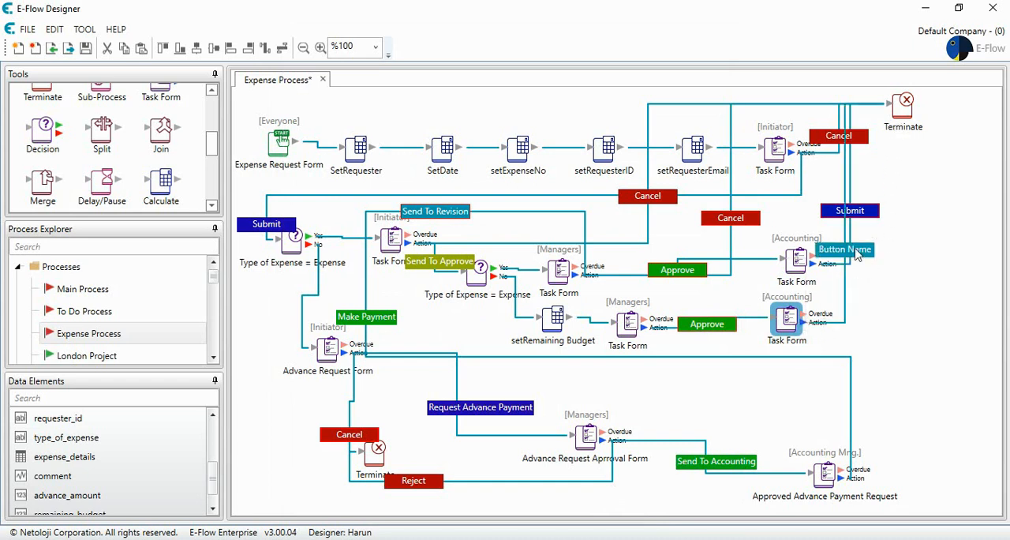
pyautogui.doubleClick(855, 250)
pyautogui.moveTo(555, 142); pyautogui.dragTo(418, 146)
pyautogui.write('End Process')
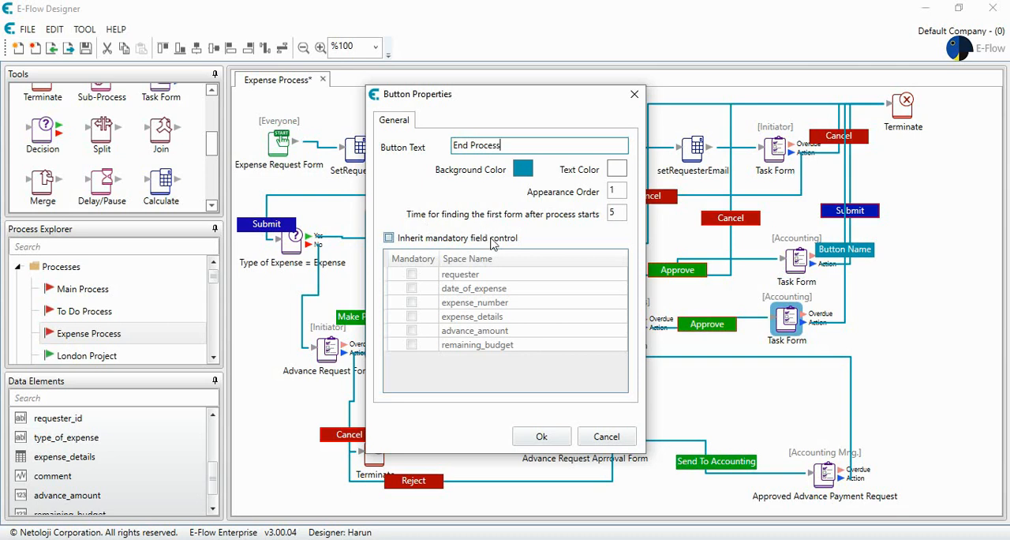
pyautogui.click(541, 436)
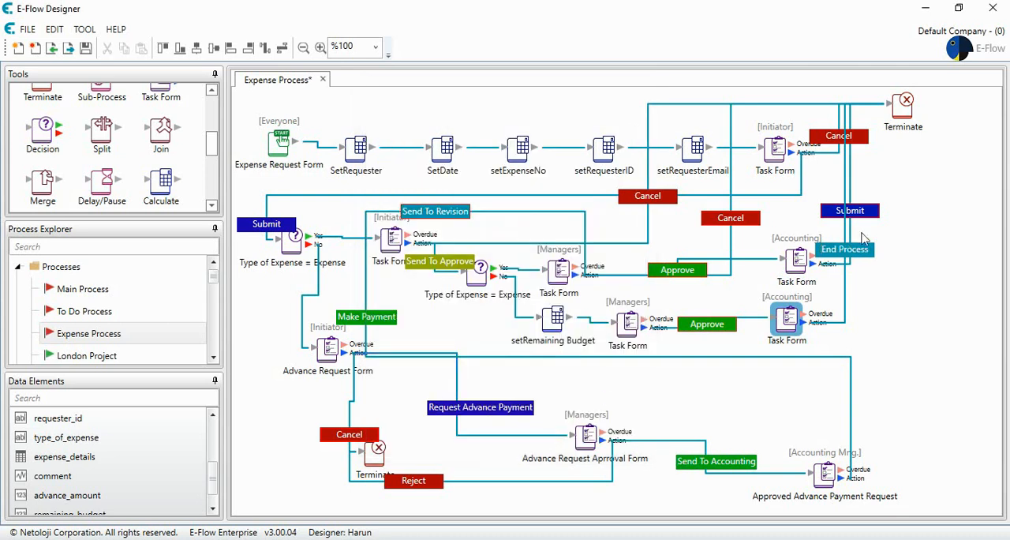
# - Change the End Process button's background to blue #031FAE
pyautogui.doubleClick(856, 254)
pyautogui.click(526, 168)
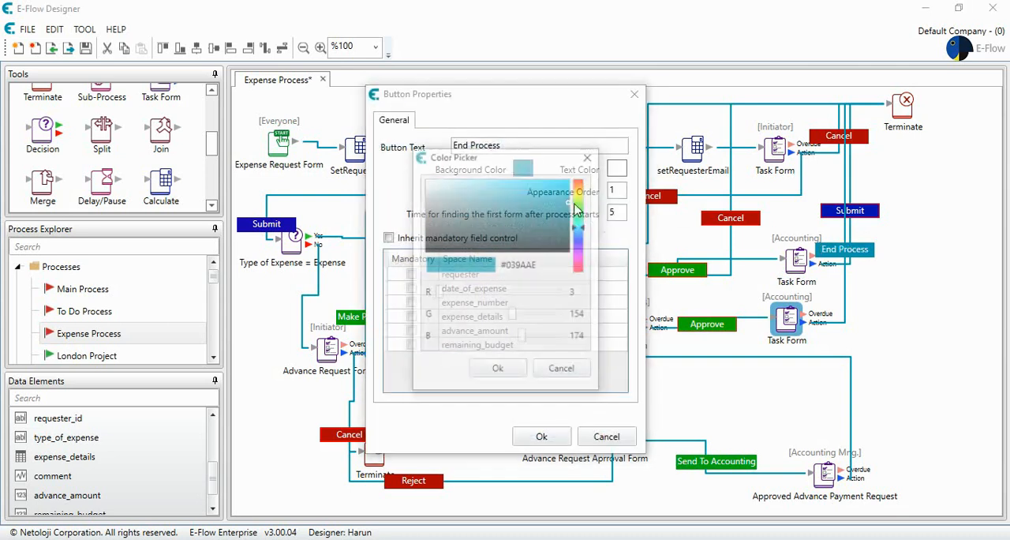
pyautogui.moveTo(587, 234); pyautogui.dragTo(589, 243)
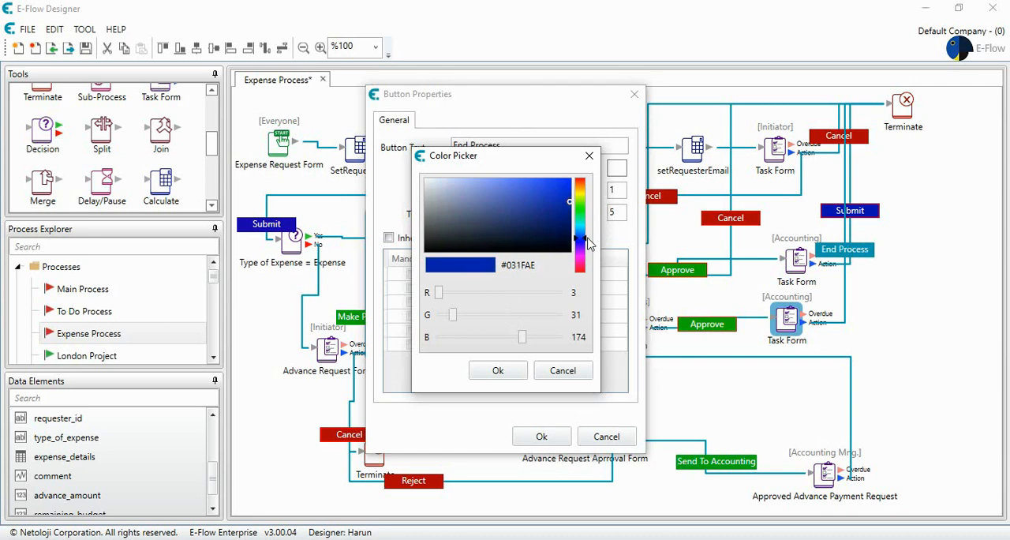
pyautogui.click(498, 370)
pyautogui.click(526, 436)
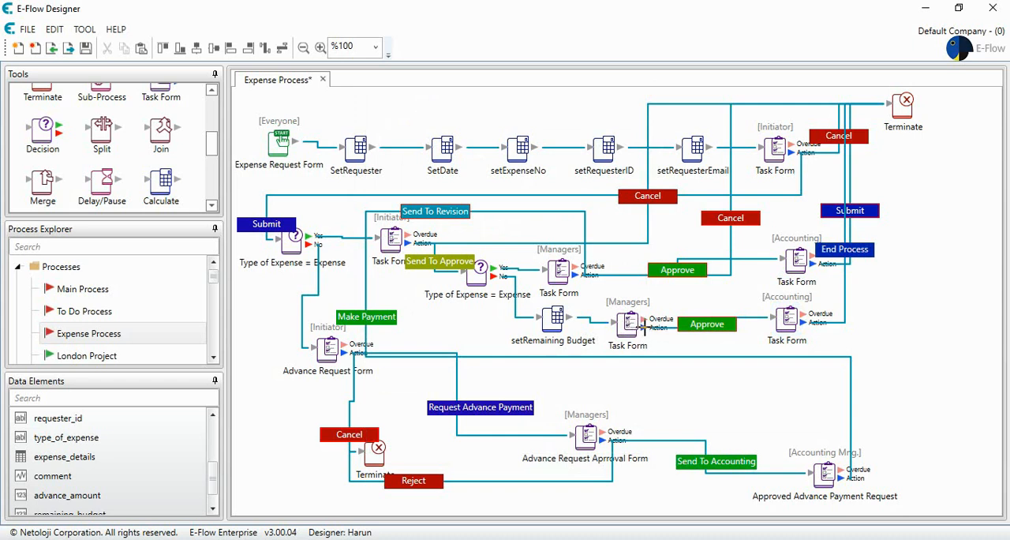
# - Connect the new Managers form's action to the Terminate step below the Advance Request Form and name the button "Cancel"
pyautogui.moveTo(644, 326); pyautogui.dragTo(395, 454)
pyautogui.doubleClick(338, 432)
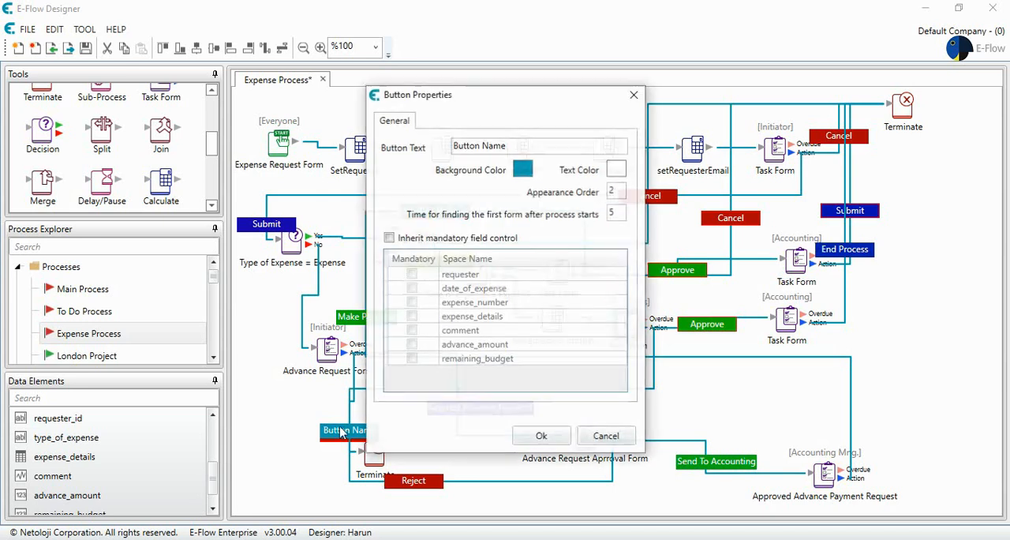
pyautogui.moveTo(517, 142); pyautogui.dragTo(393, 141)
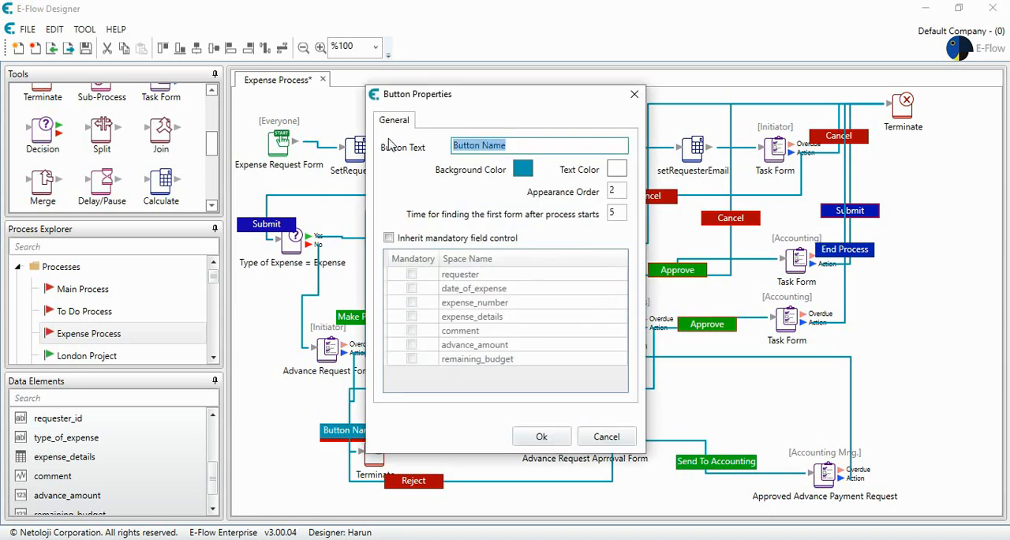
pyautogui.write('Cancel')
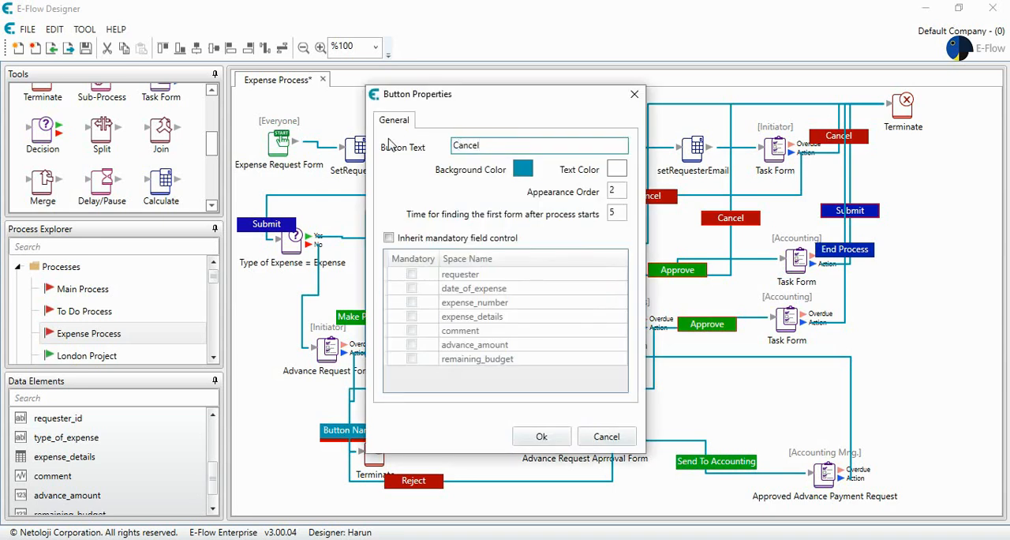
# - Give the new Cancel button a red #AE0303 background and save its properties
pyautogui.click(523, 169)
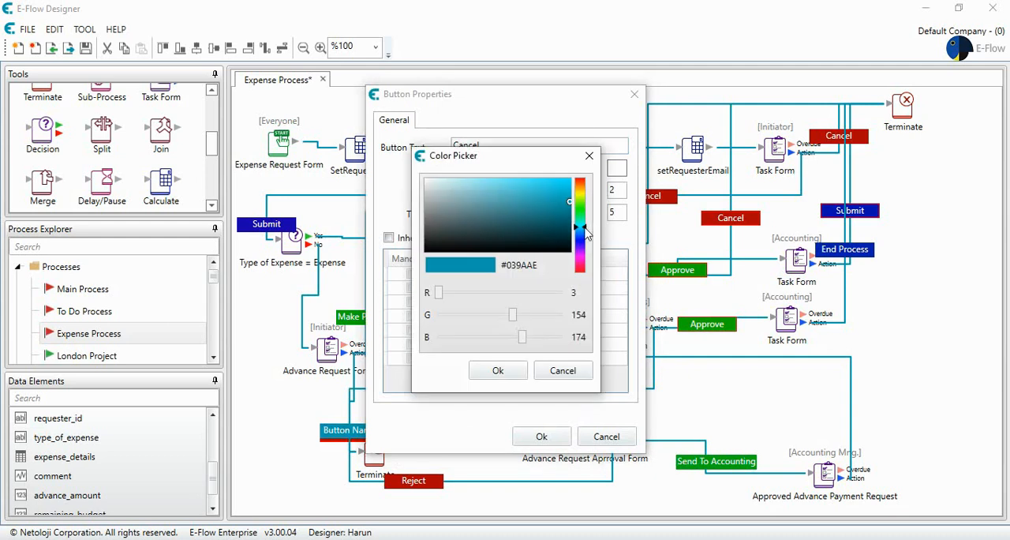
pyautogui.moveTo(587, 233); pyautogui.dragTo(582, 178)
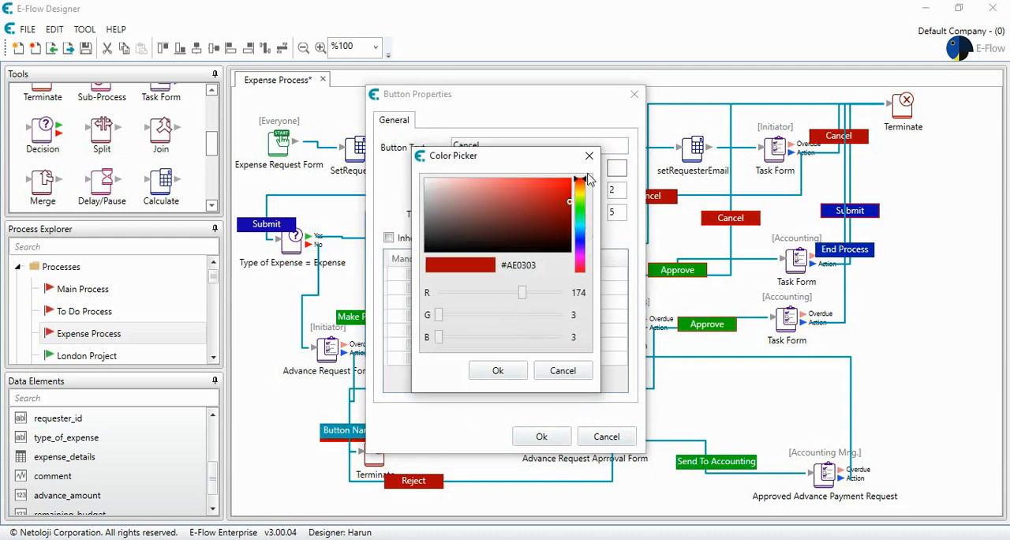
pyautogui.click(497, 371)
pyautogui.click(541, 437)
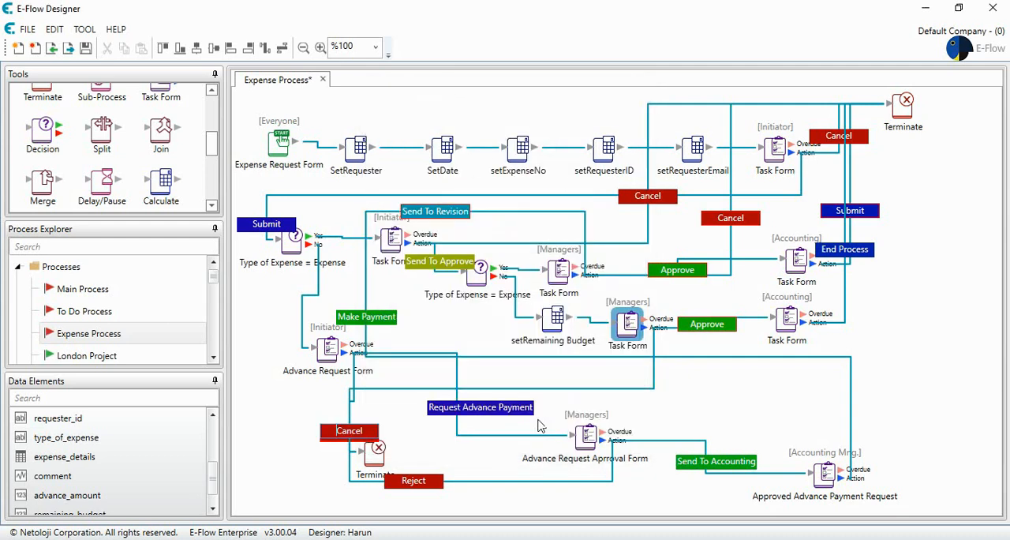
# - Connect the new Managers form's action back to the expense branch's Initiator Task Form with a button named "Send To Revision"
pyautogui.doubleClick(629, 323)
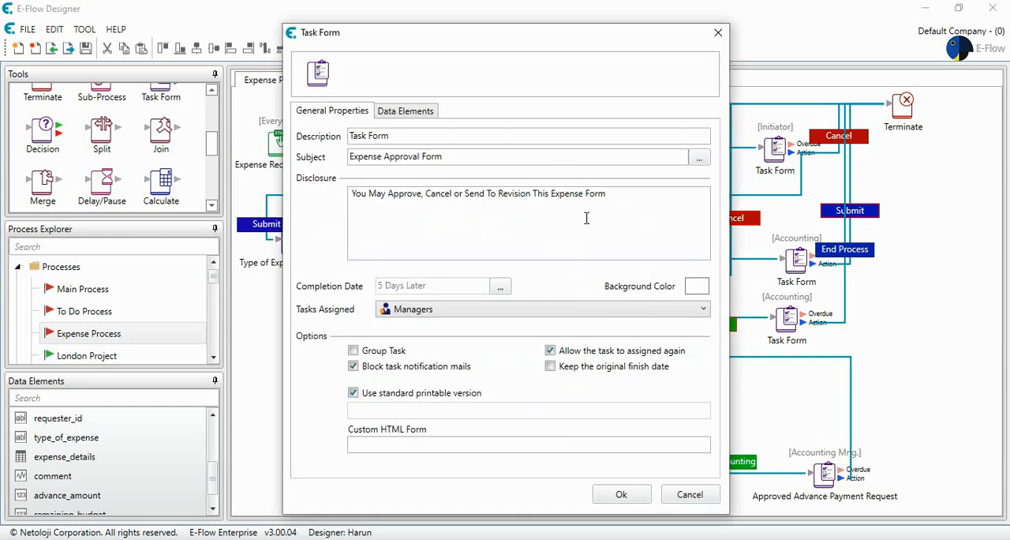
pyautogui.click(624, 496)
pyautogui.moveTo(641, 325); pyautogui.dragTo(393, 241)
pyautogui.doubleClick(373, 267)
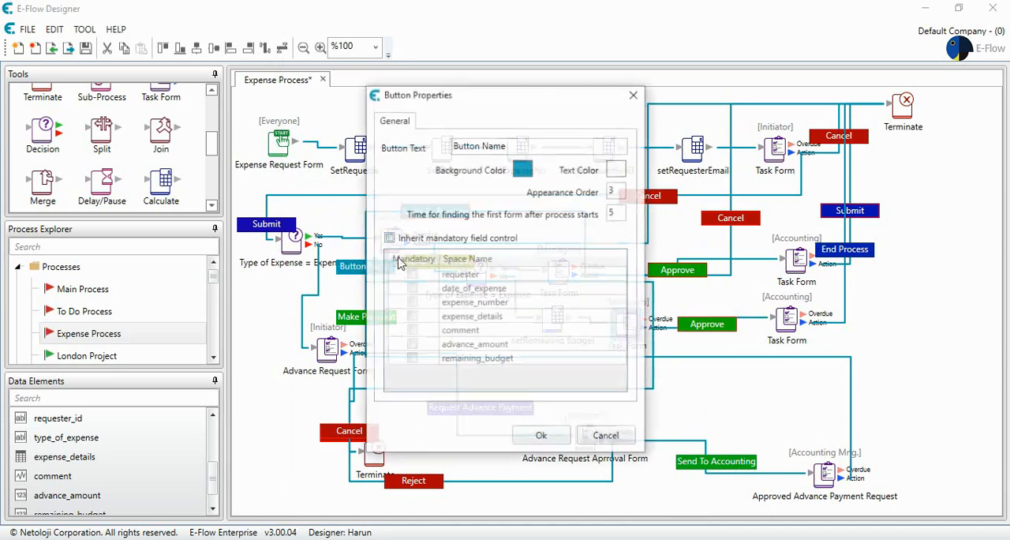
pyautogui.write('Send To R')
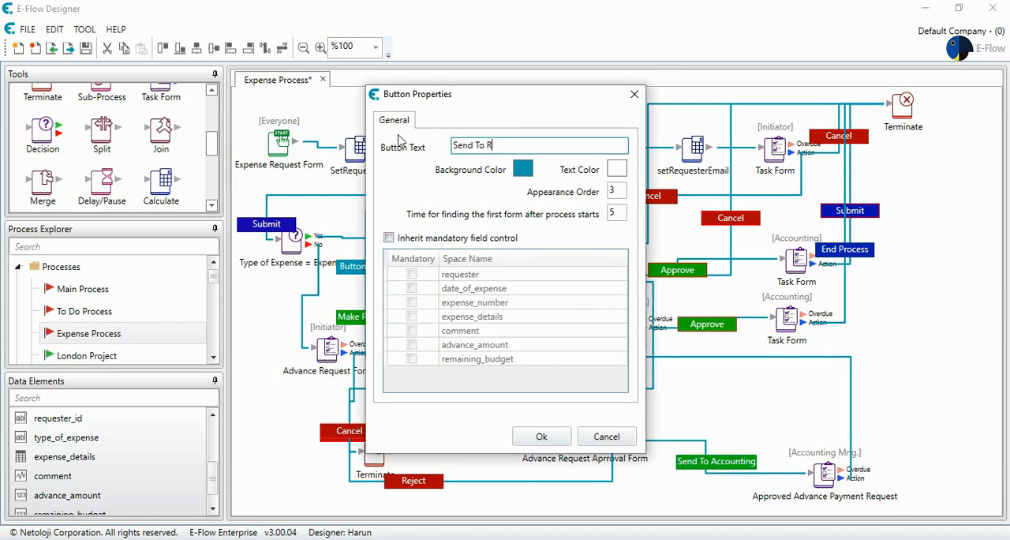
pyautogui.write('evision')
pyautogui.click(534, 438)
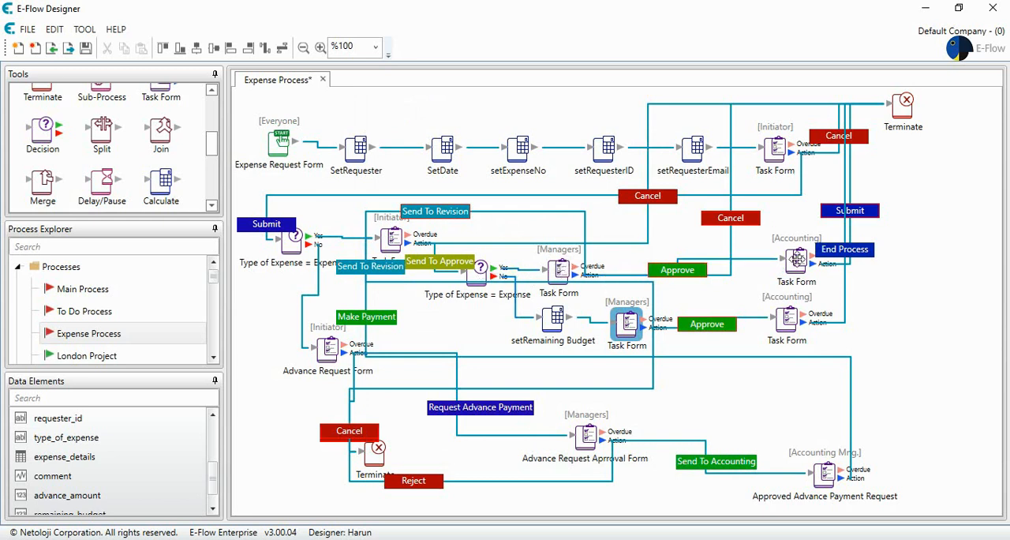
# - Save the Expense Process and activate it
pyautogui.click(477, 282)
pyautogui.click(86, 49)
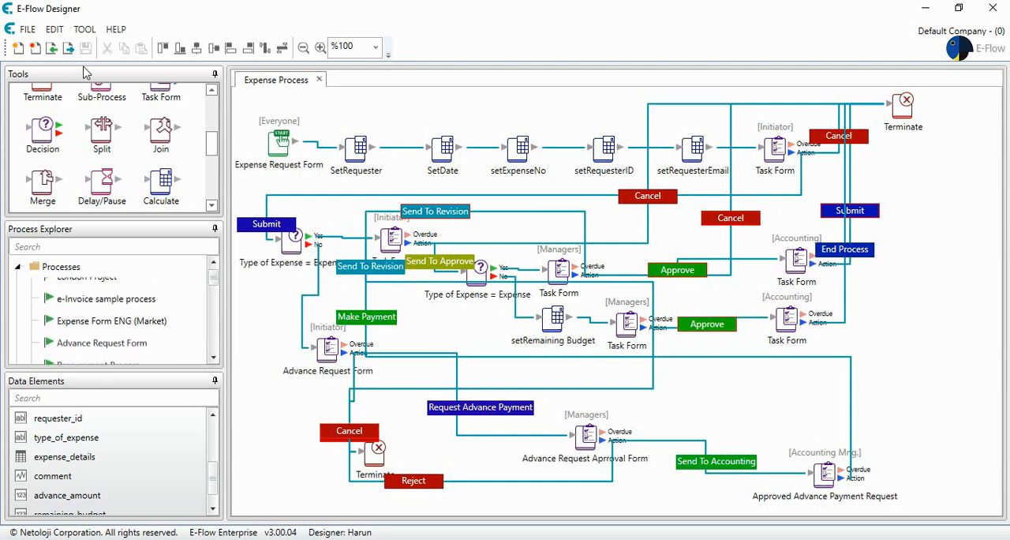
pyautogui.rightClick(106, 335)
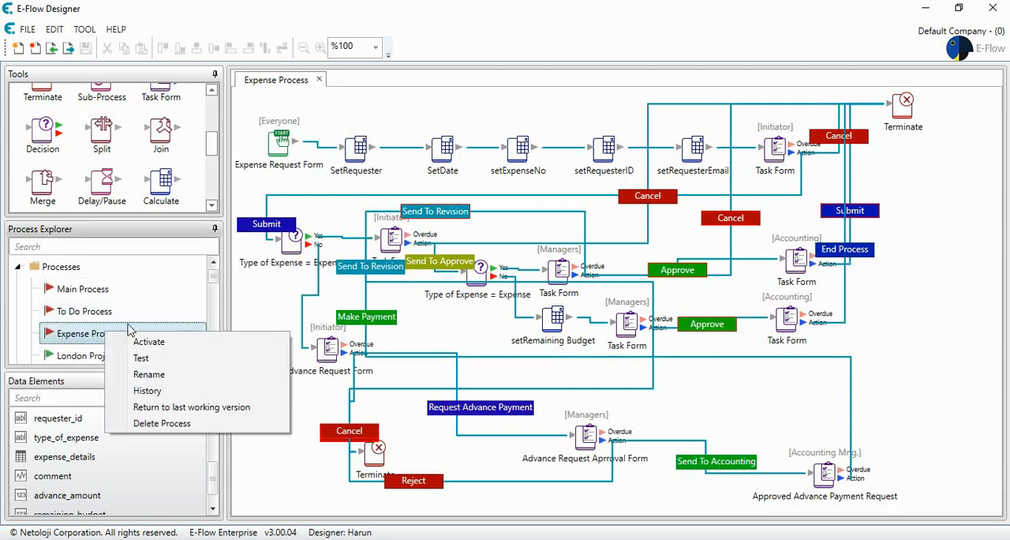
pyautogui.click(149, 343)
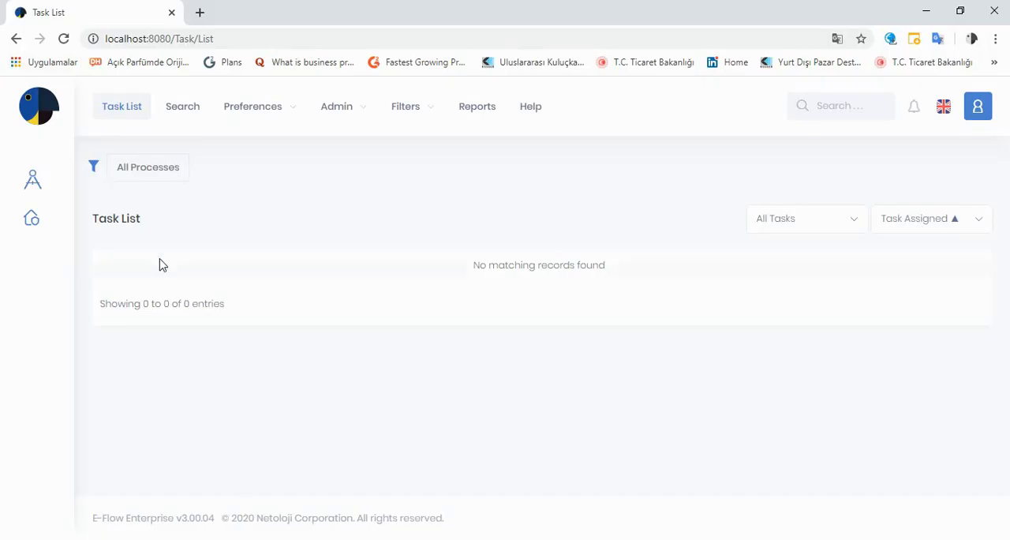
# - In the E-Flow web portal, start a new Expense Process request up to its Type of Expense form
pyautogui.click(33, 219)
pyautogui.scroll(-2, 143, 268)
pyautogui.click(197, 467)
pyautogui.click(654, 189)
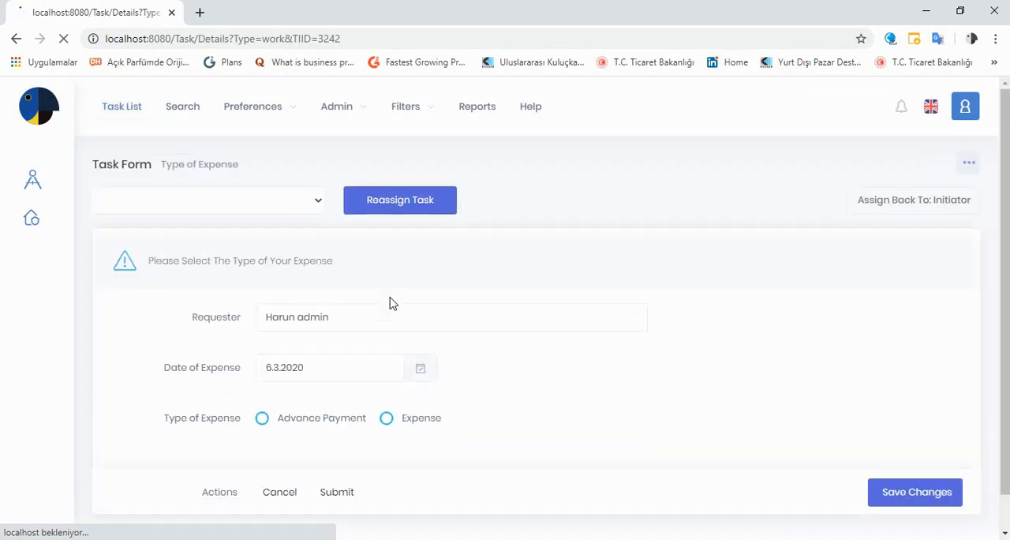
# - Choose Advance Payment as the type of expense and submit the form
pyautogui.scroll(-2, 384, 302)
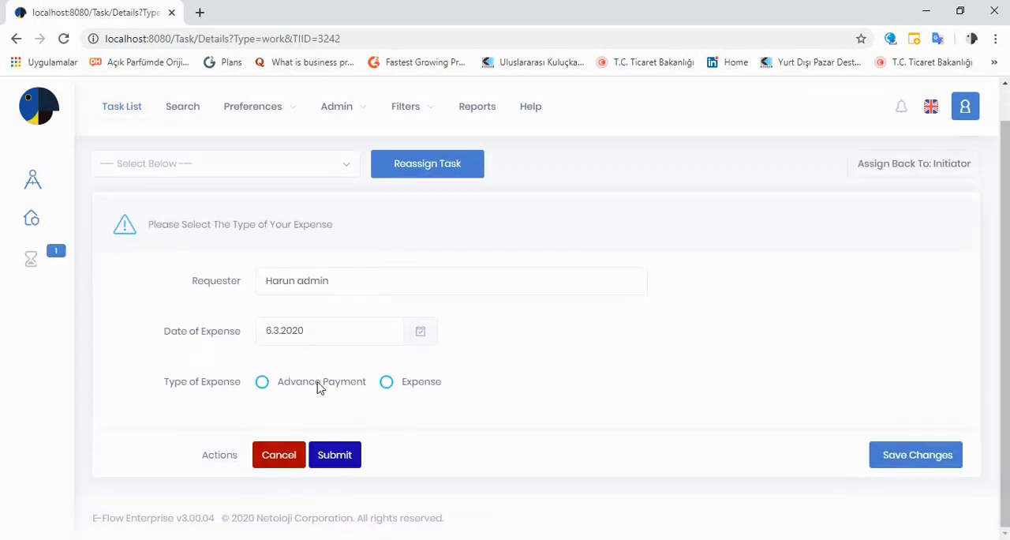
pyautogui.click(263, 384)
pyautogui.click(341, 459)
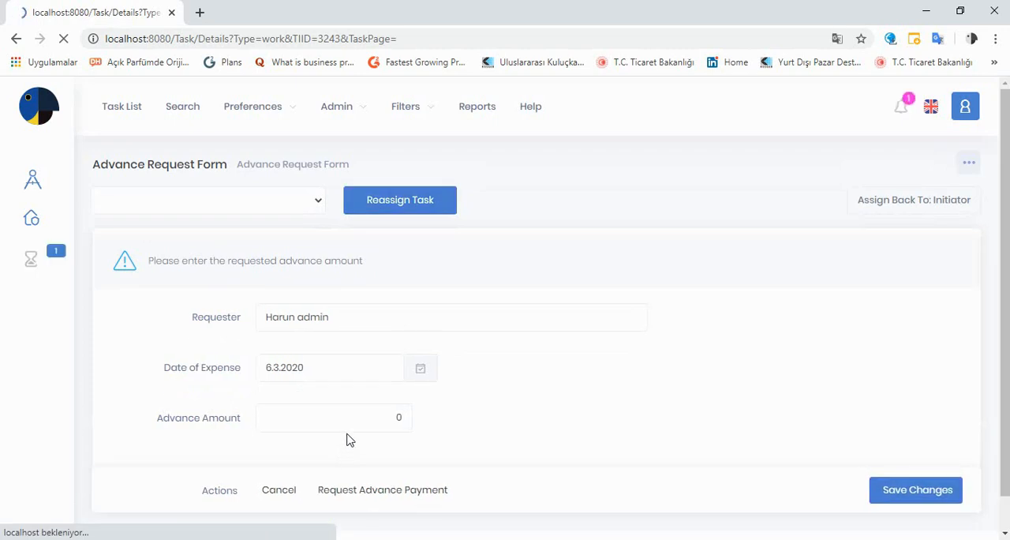
# - Enter an advance amount of 200 and request the advance payment
pyautogui.click(399, 383)
pyautogui.write('200')
pyautogui.click(387, 461)
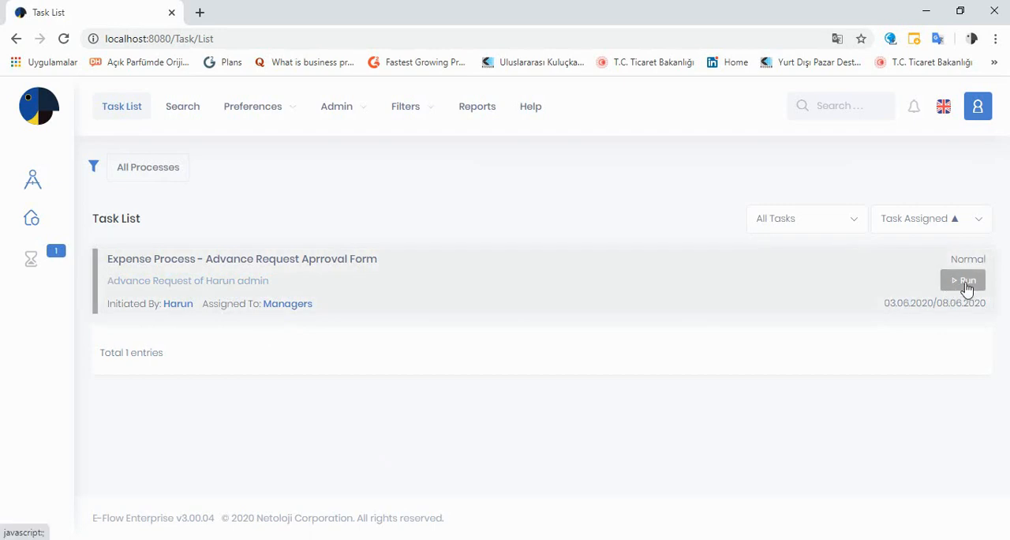
# - Review the Managers' advance request approval task and send it to accounting
pyautogui.scroll(-1, 561, 334)
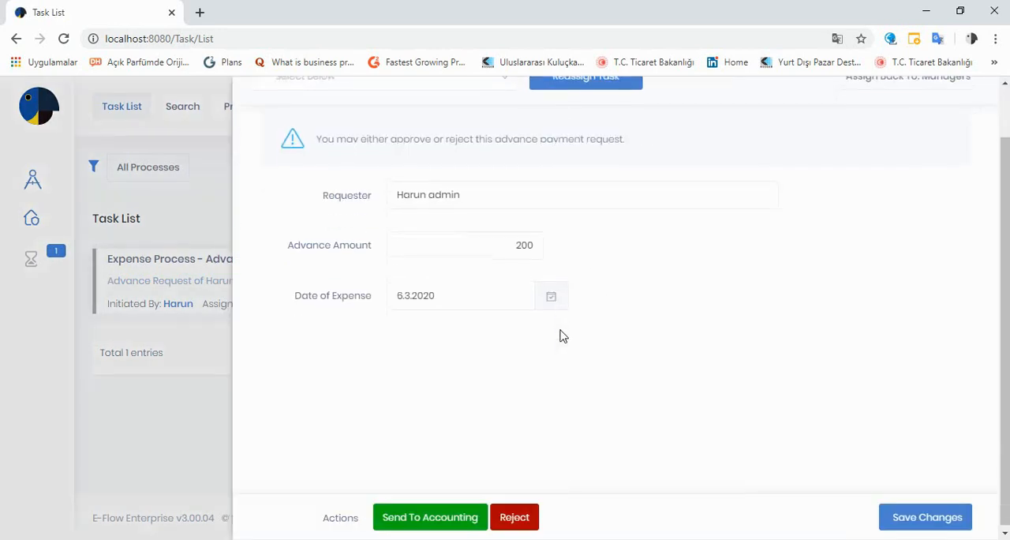
pyautogui.scroll(1, 561, 333)
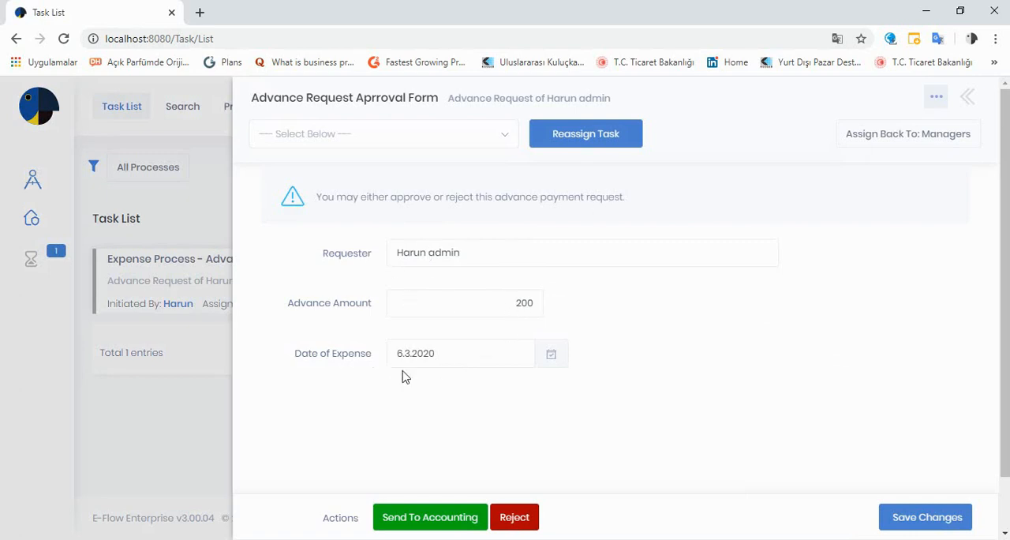
pyautogui.scroll(-1, 421, 382)
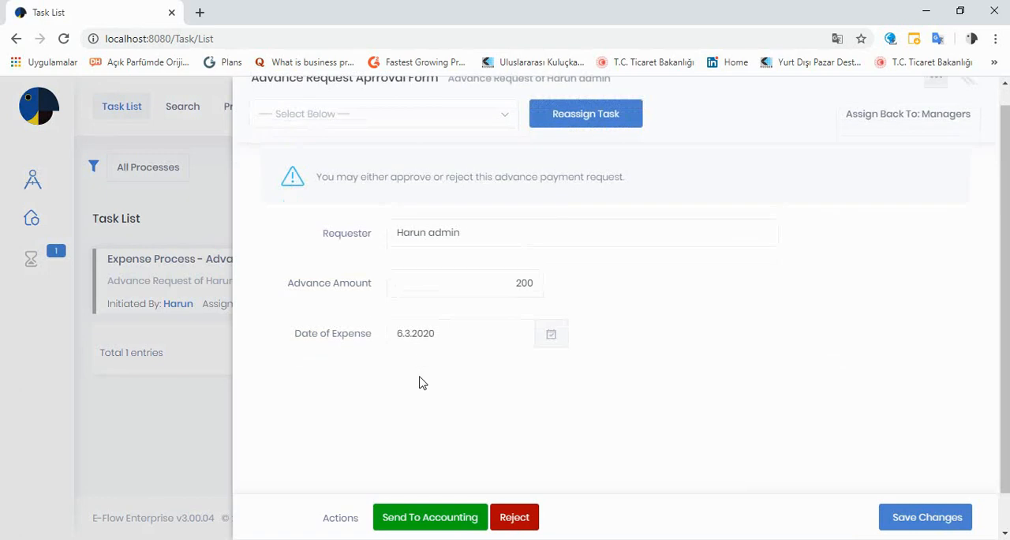
pyautogui.click(434, 520)
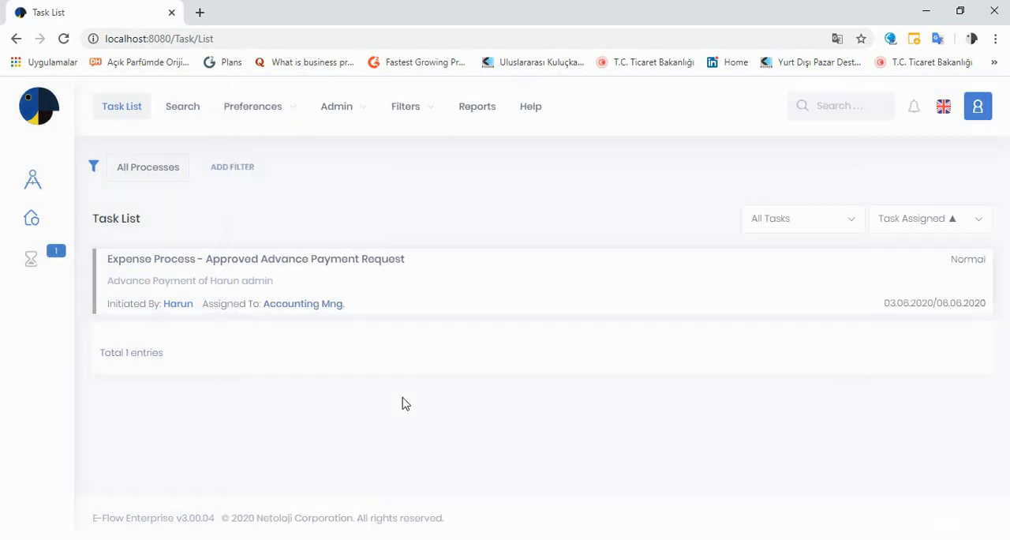
# - Run the Approved Advance Payment Request task and make the payment
pyautogui.moveTo(846, 261)
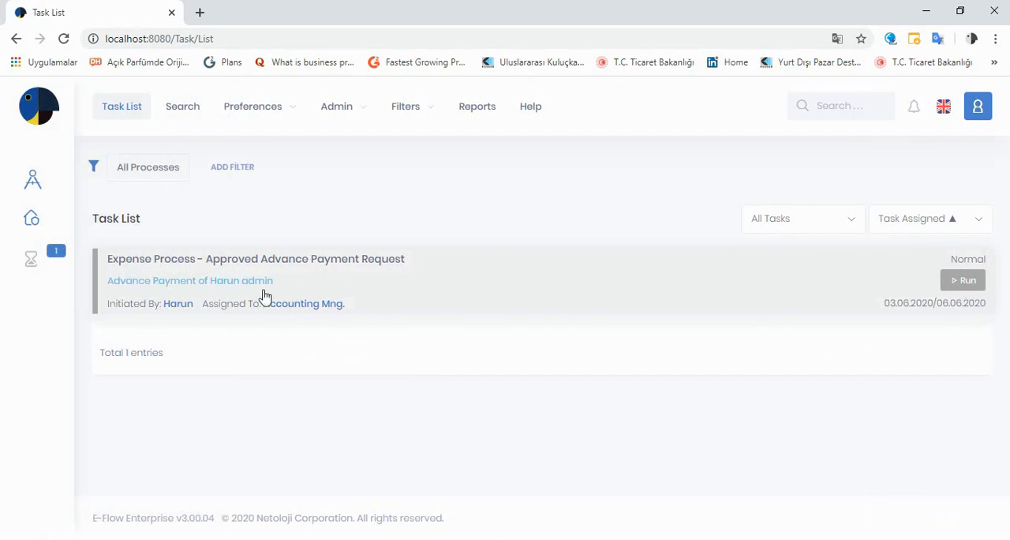
pyautogui.click(966, 281)
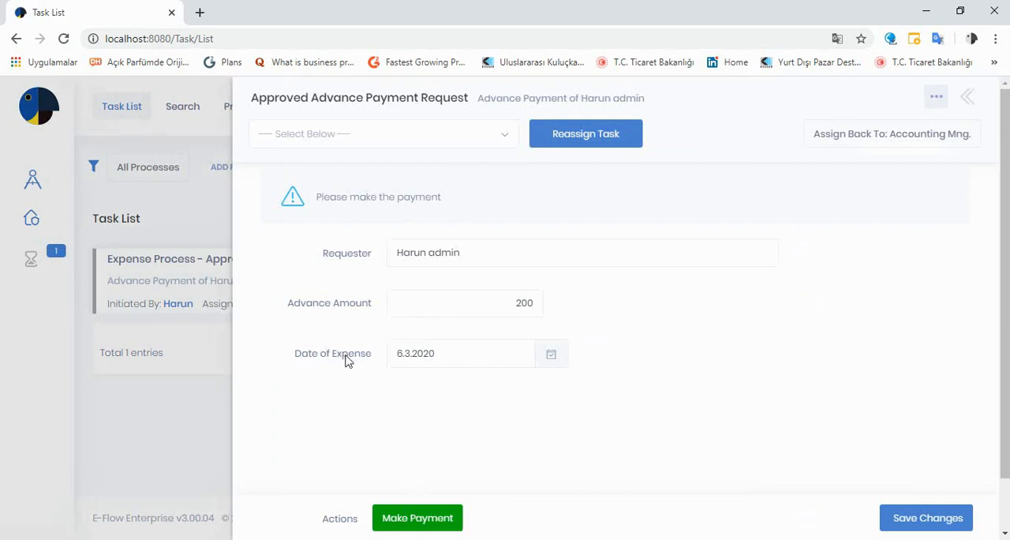
pyautogui.click(411, 520)
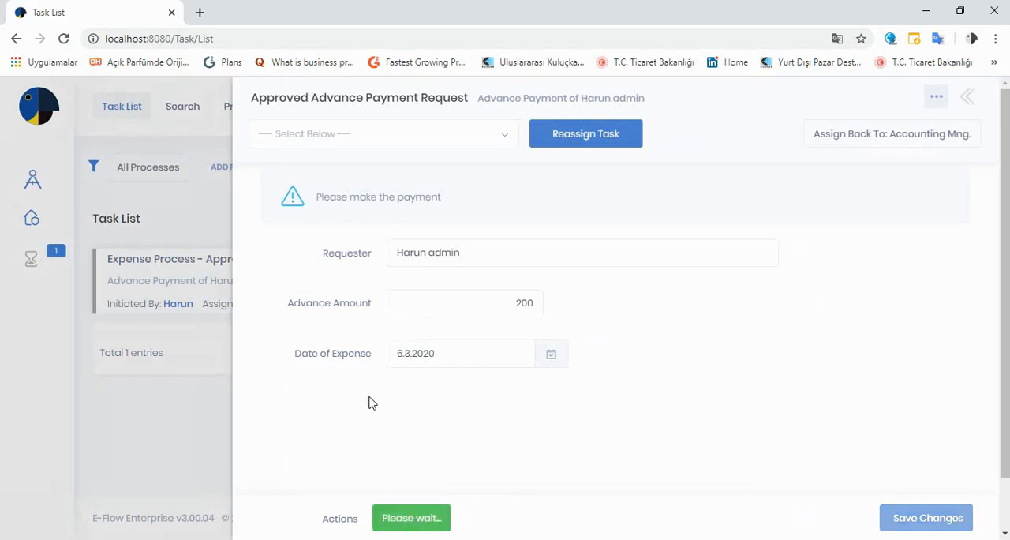
# - Add an expense details line dated 02.06.2020 with a cost of 456
pyautogui.scroll(-1, 398, 375)
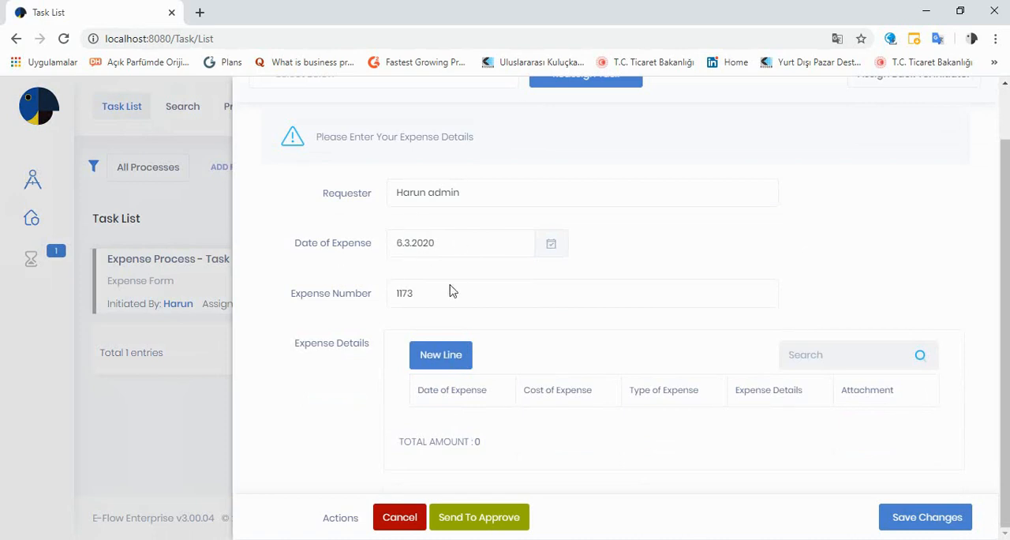
pyautogui.click(450, 368)
pyautogui.click(465, 428)
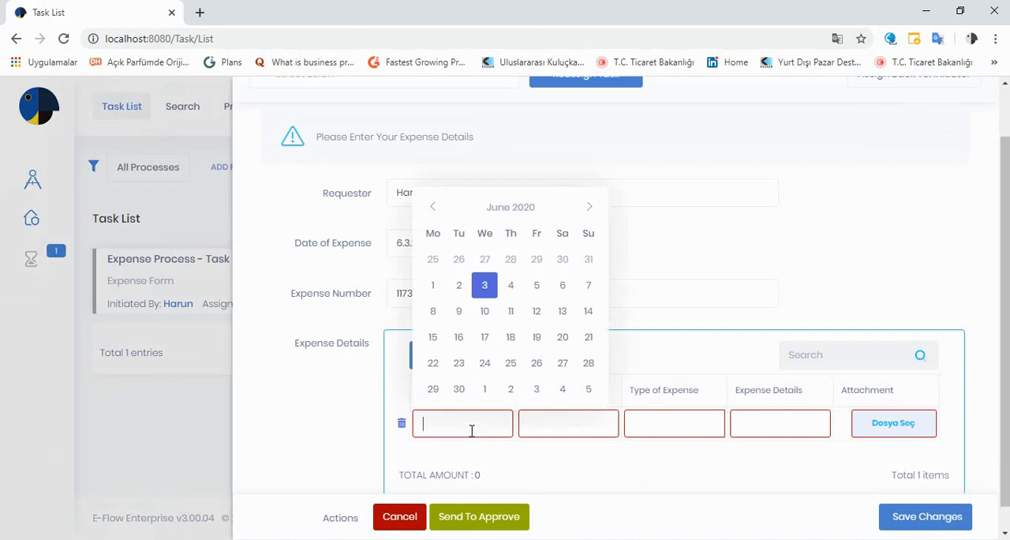
pyautogui.click(460, 289)
pyautogui.click(547, 424)
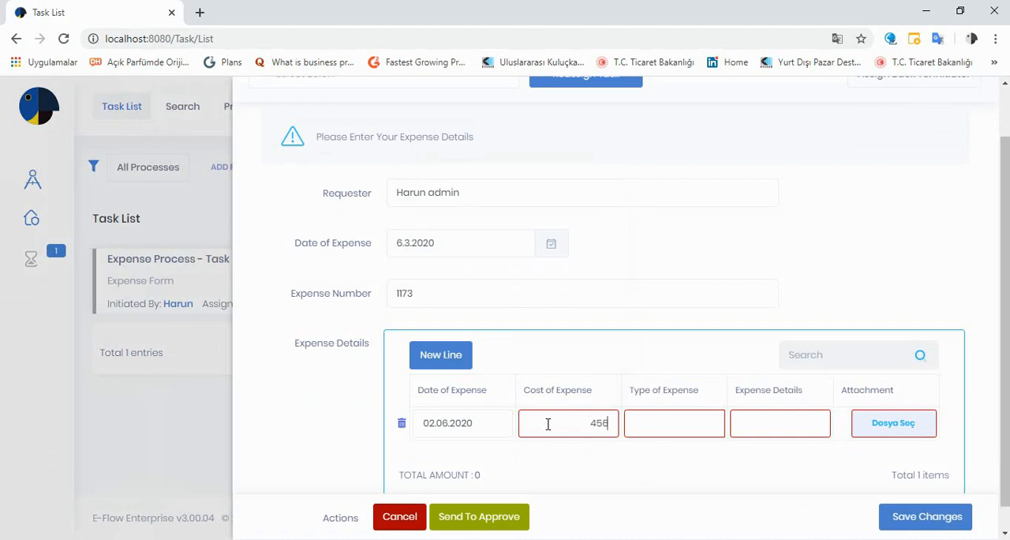
# - Set the expense line's type to Food and its details to "lunch with customer"
pyautogui.click(675, 424)
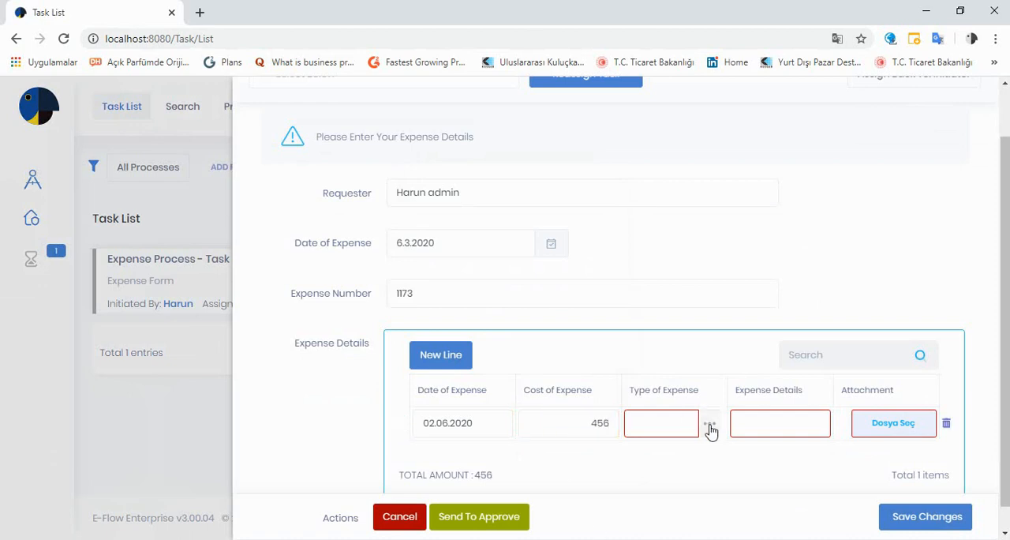
pyautogui.click(710, 426)
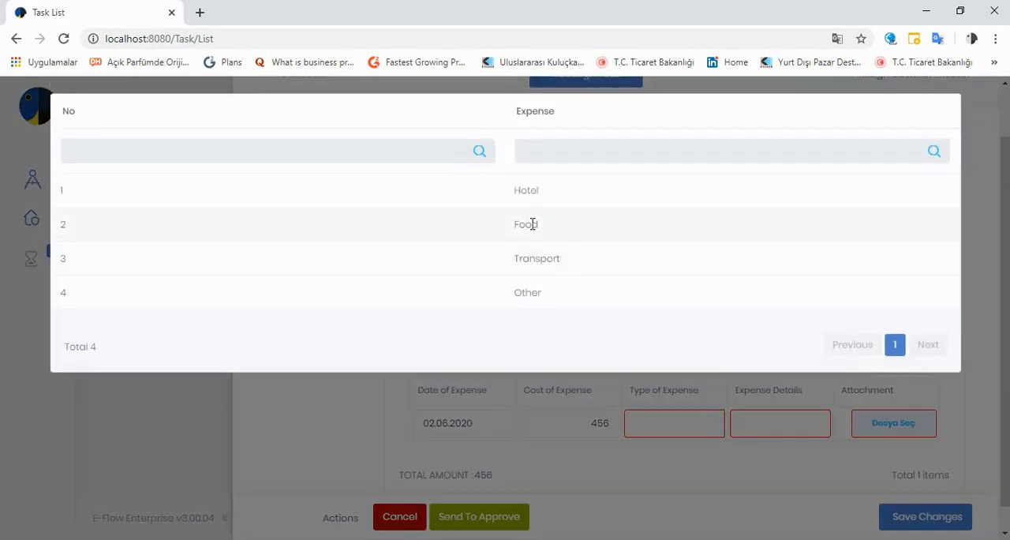
pyautogui.click(533, 224)
pyautogui.click(752, 432)
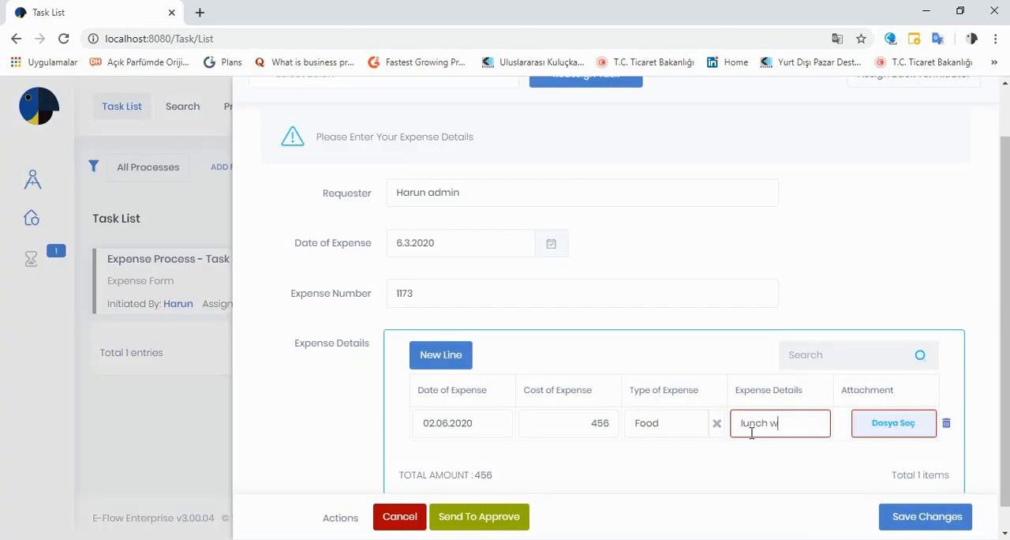
pyautogui.write('lunch with customer')
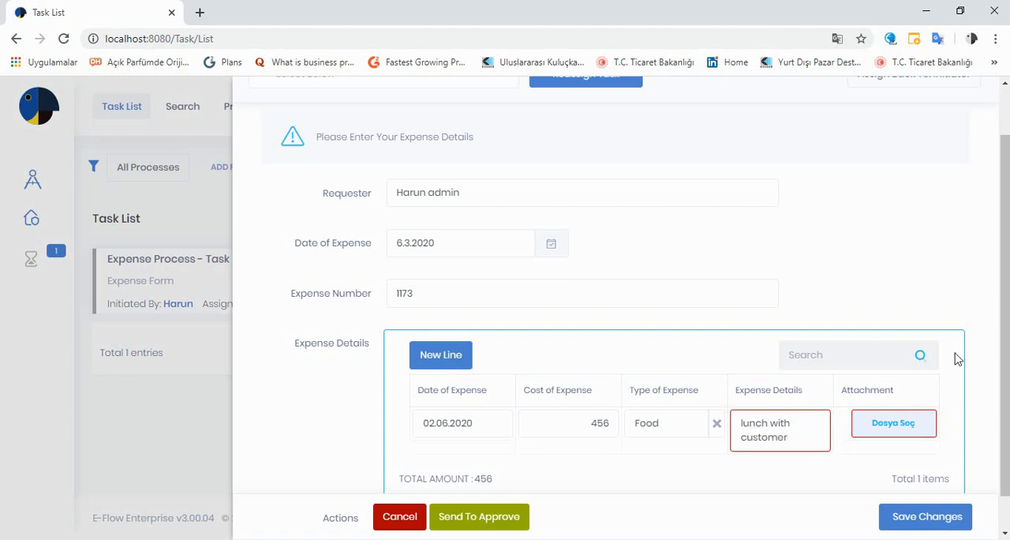
# - Attach Artboard 1.png to the expense line and send the expense form for approval
pyautogui.click(882, 427)
pyautogui.doubleClick(442, 393)
pyautogui.scroll(-1, 465, 408)
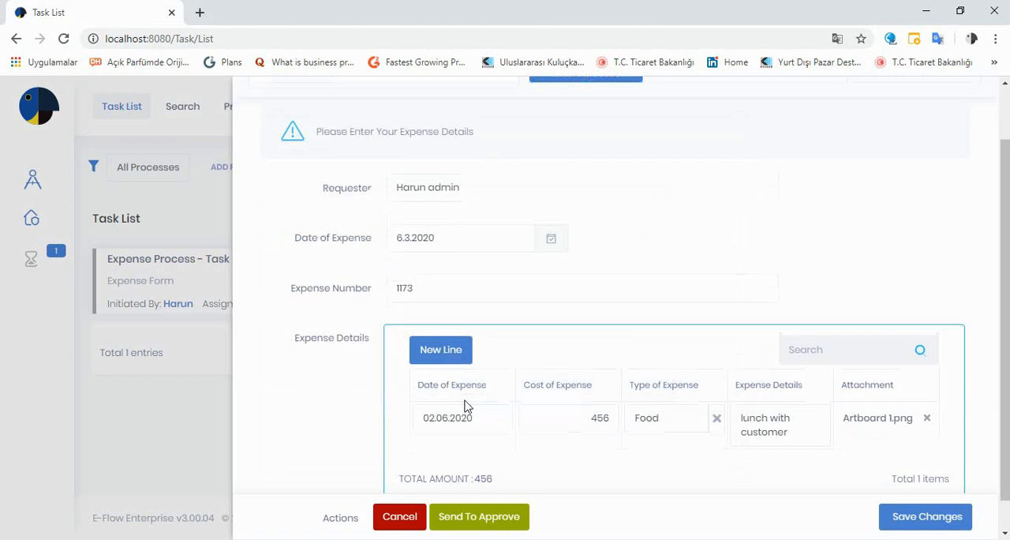
pyautogui.click(470, 517)
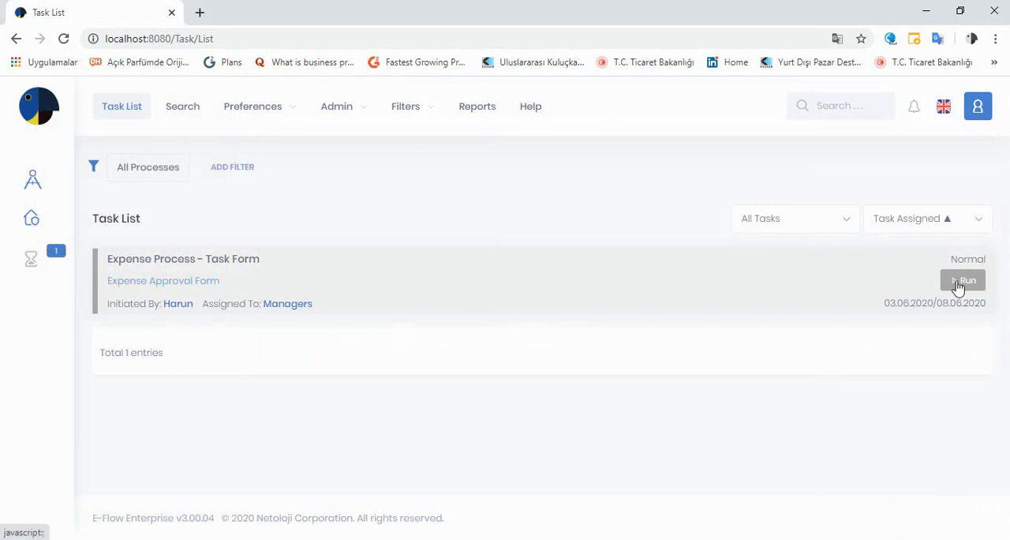
# - Run the Managers' Expense Approval Form, check the expense cost, advance amount and remaining budget, and approve it
pyautogui.click(640, 283)
pyautogui.scroll(-3, 648, 286)
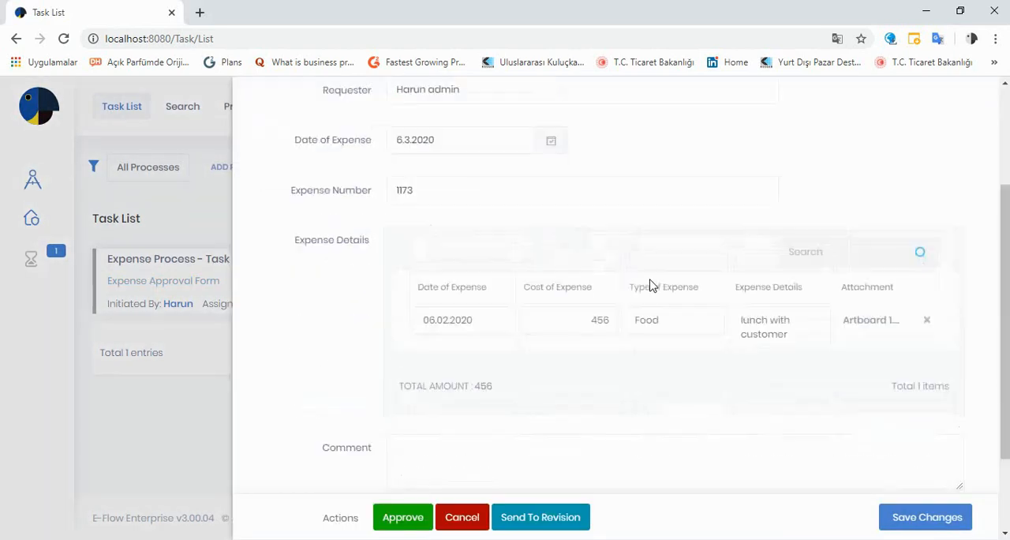
pyautogui.scroll(-1, 652, 286)
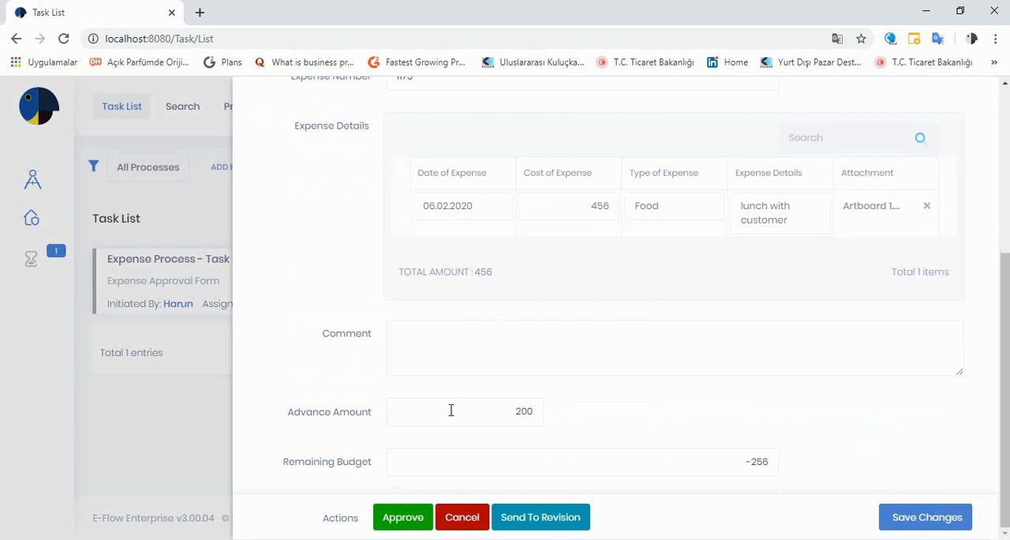
pyautogui.scroll(1, 544, 230)
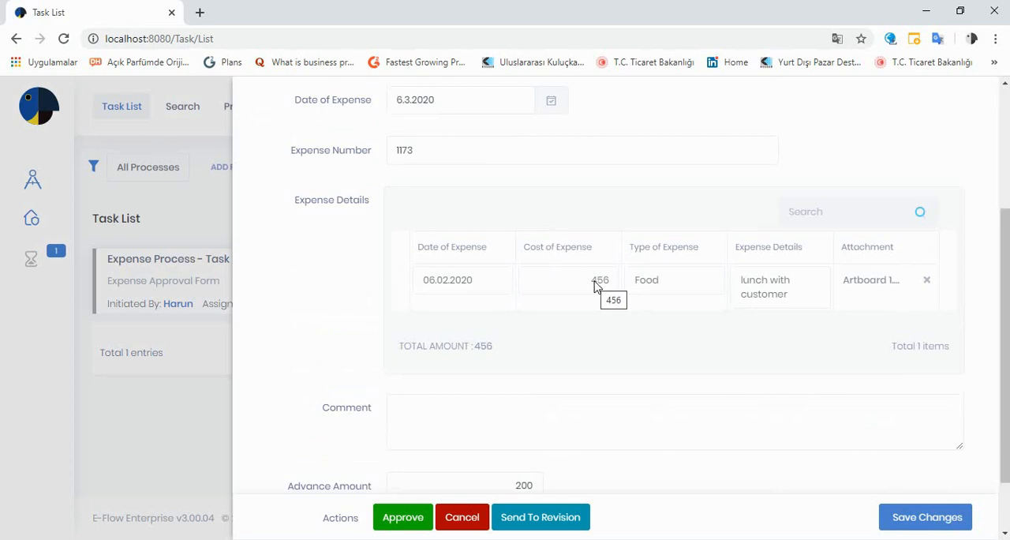
pyautogui.scroll(-1, 597, 286)
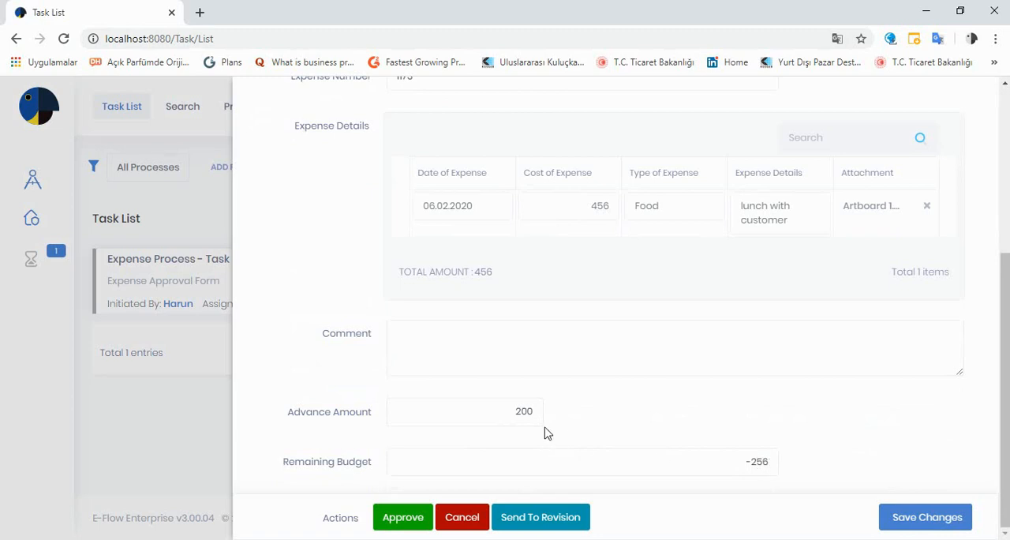
pyautogui.click(400, 521)
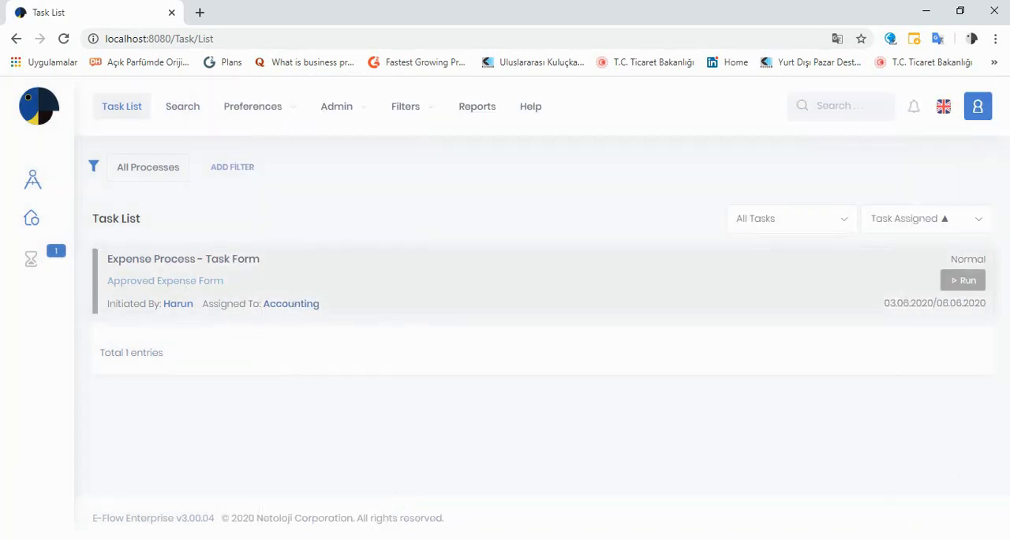
# - Open Accounting's Approved Expense Form task and review its expense details, advance amount and remaining budget
pyautogui.click(946, 288)
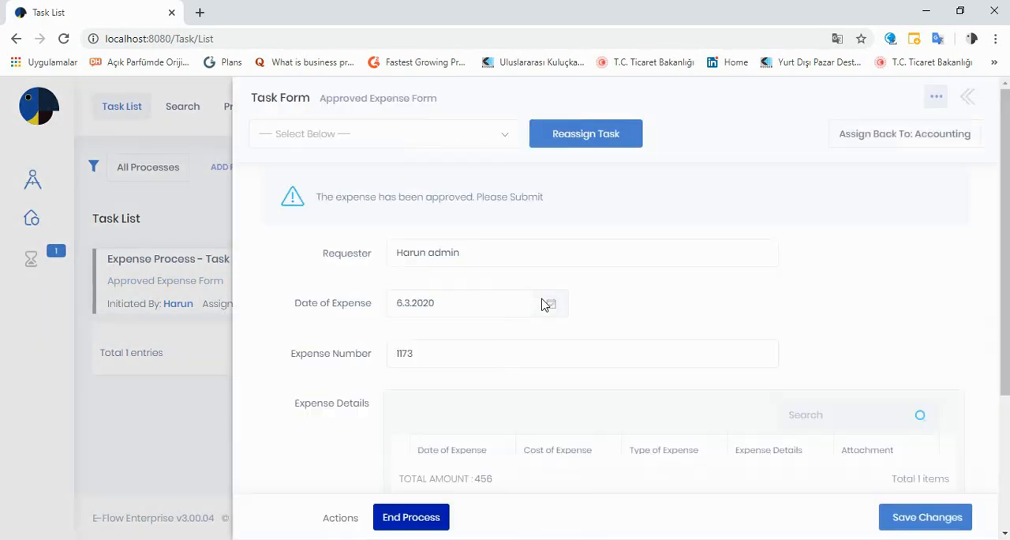
pyautogui.scroll(-3, 541, 303)
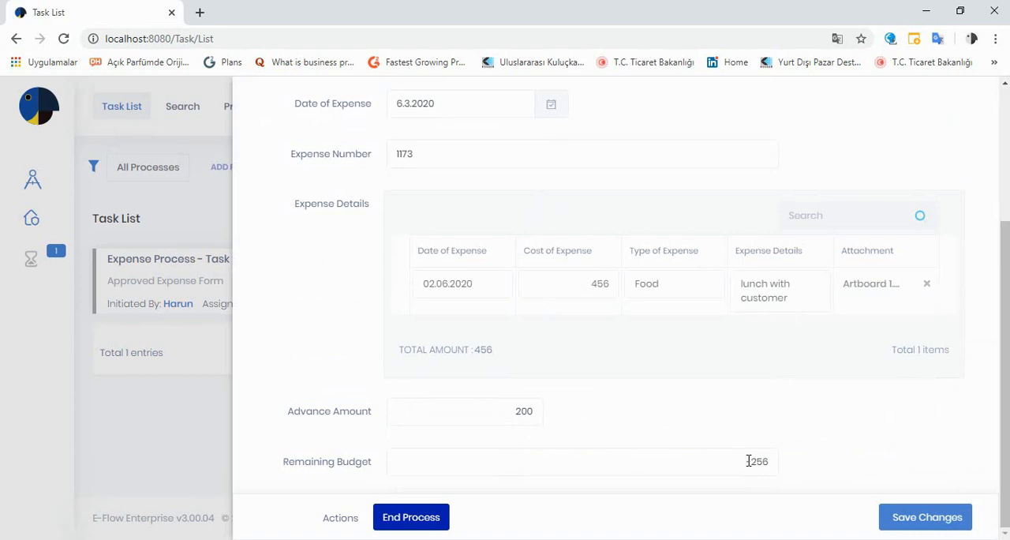
pyautogui.scroll(2, 693, 429)
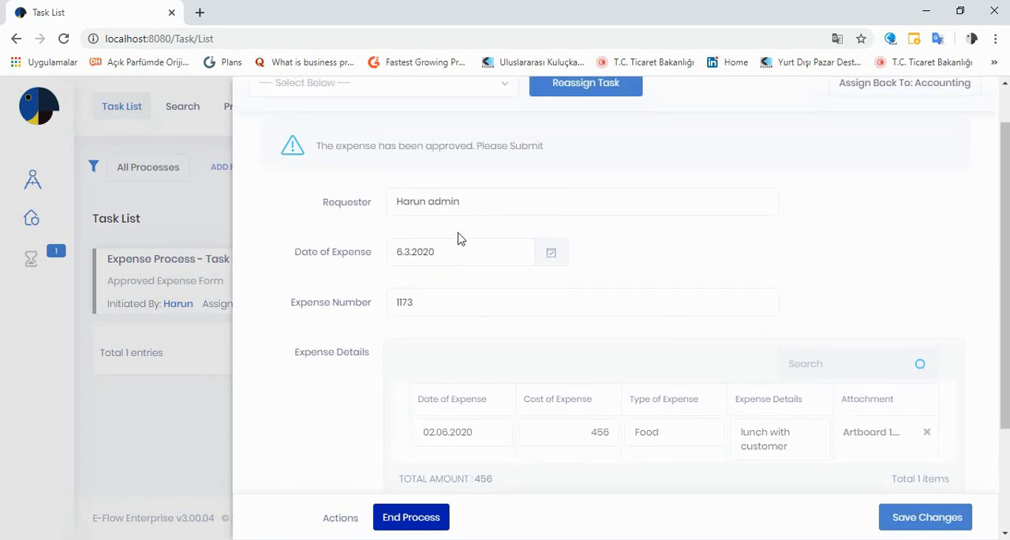
pyautogui.scroll(-2, 461, 238)
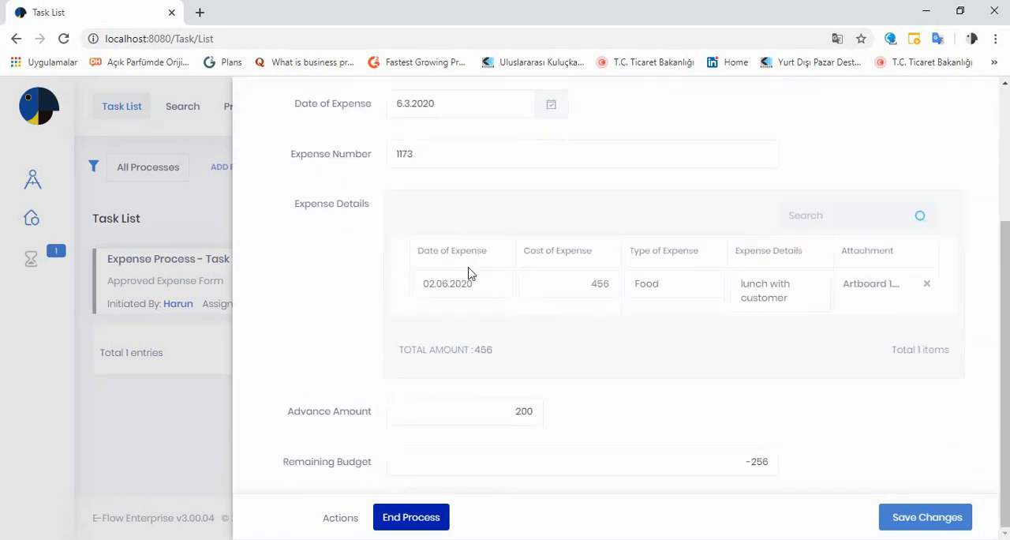